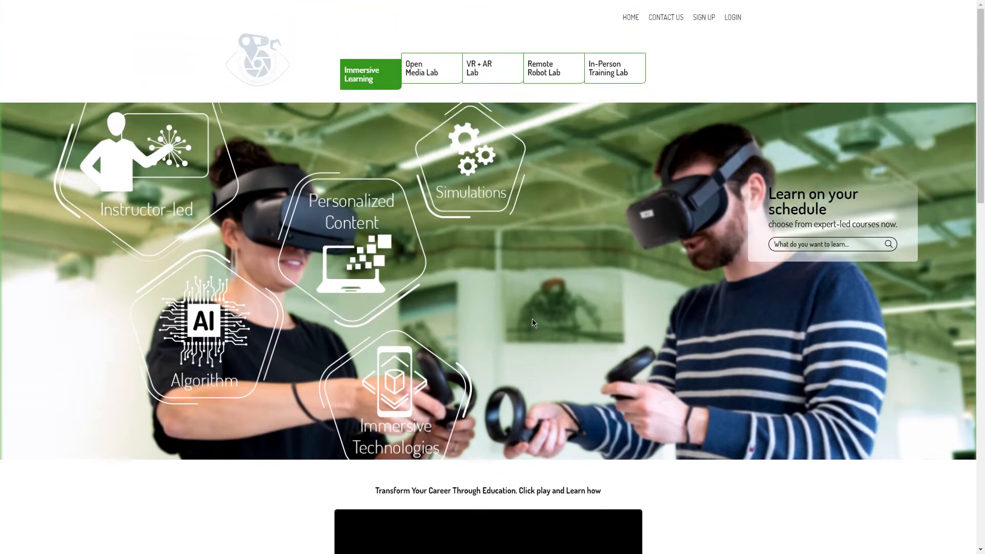
# Go to the home page, expand its navigation, and view the subsections of NSF Project, Immersive Learning, Innovation Network and Automation Marketplace
pyautogui.click(452, 71)
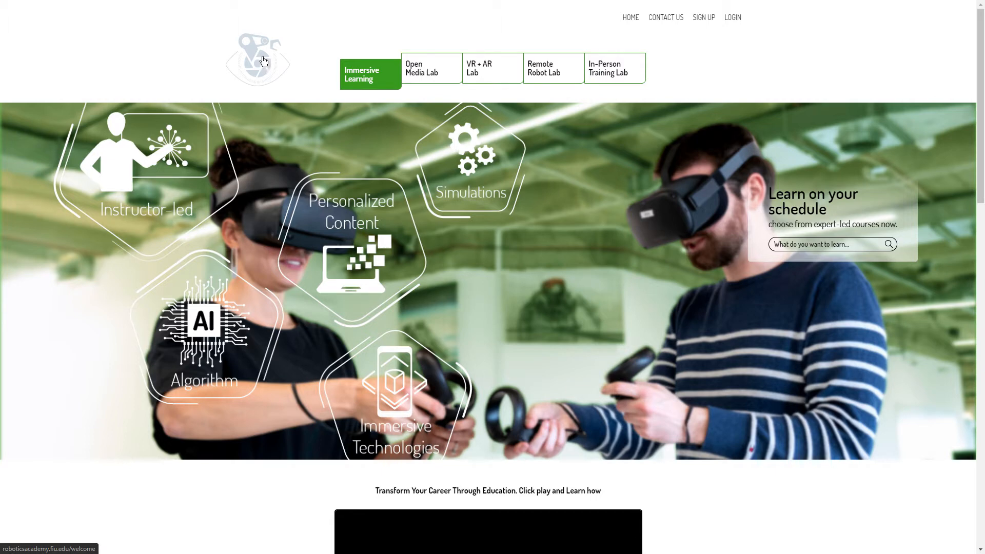
pyautogui.click(631, 18)
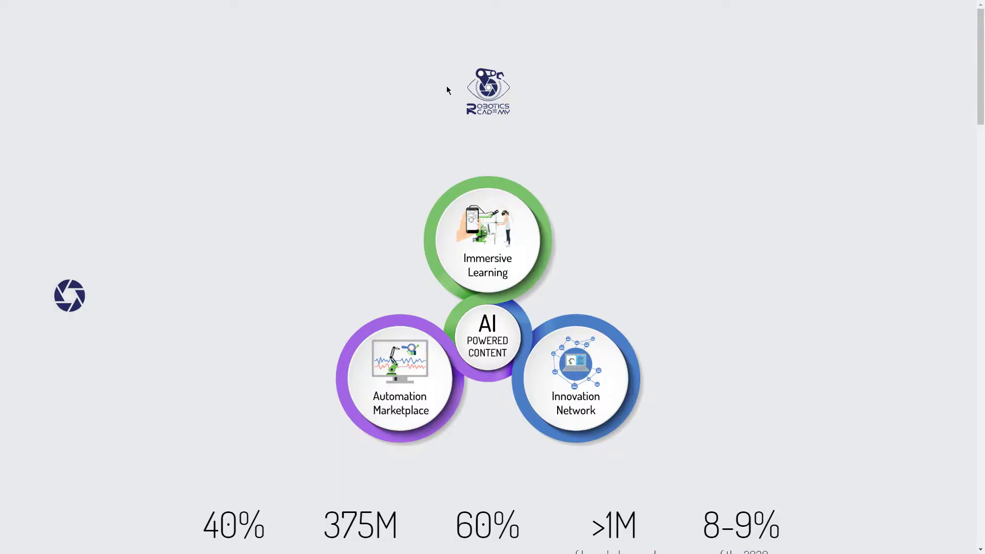
pyautogui.click(68, 281)
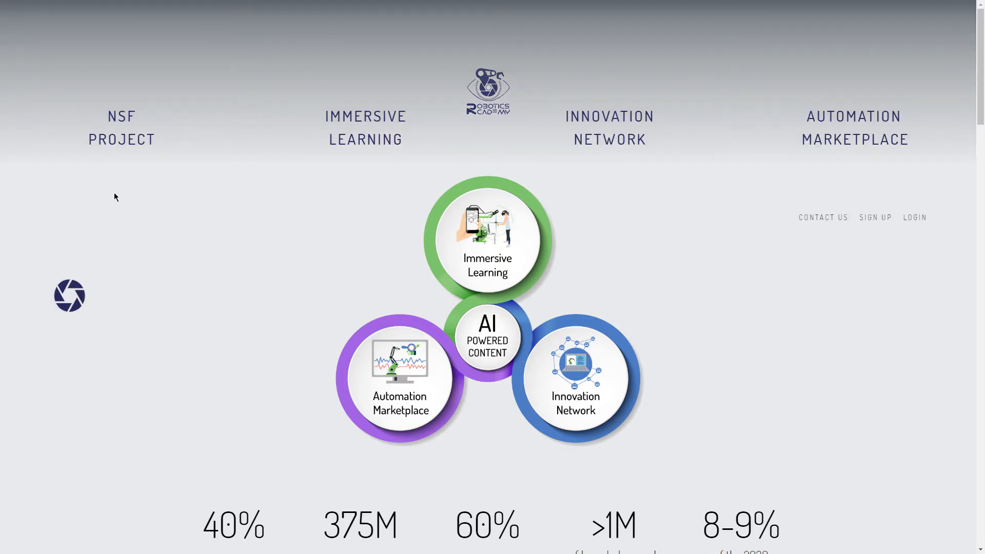
pyautogui.moveTo(125, 149)
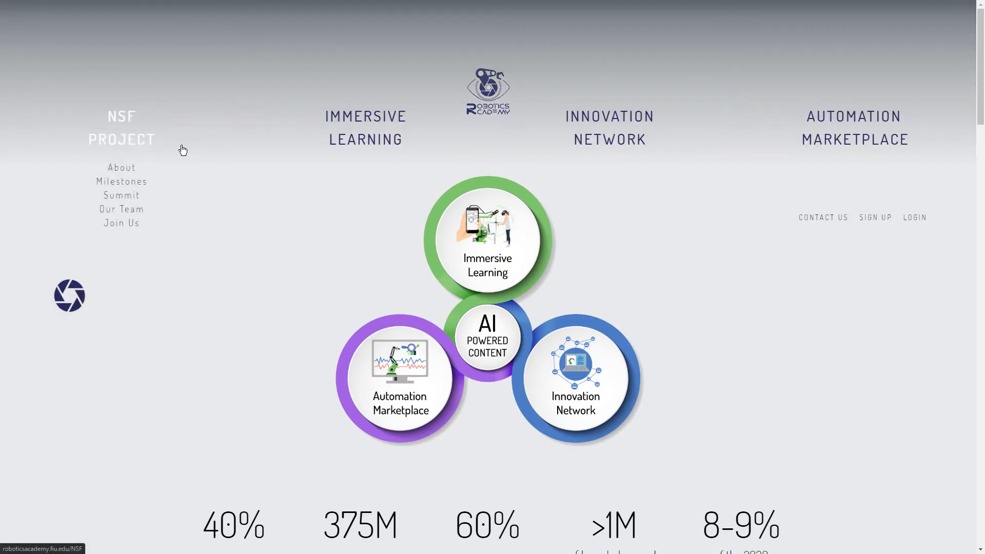
pyautogui.moveTo(376, 132)
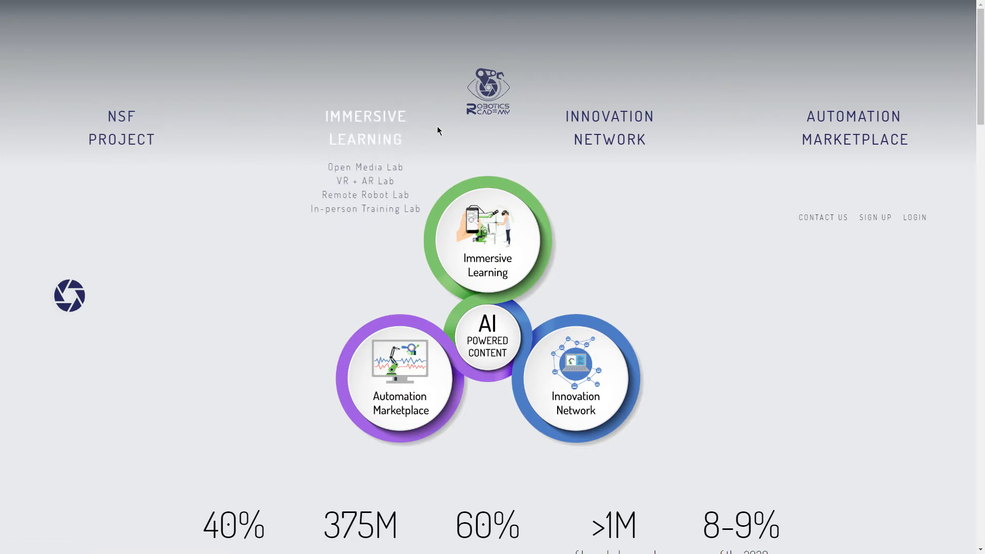
pyautogui.moveTo(595, 137)
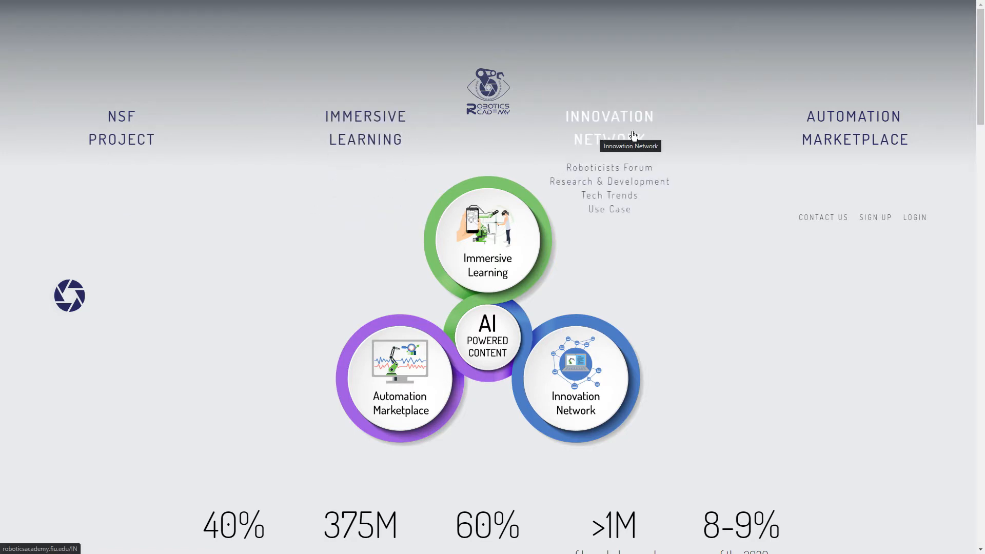
pyautogui.moveTo(821, 137)
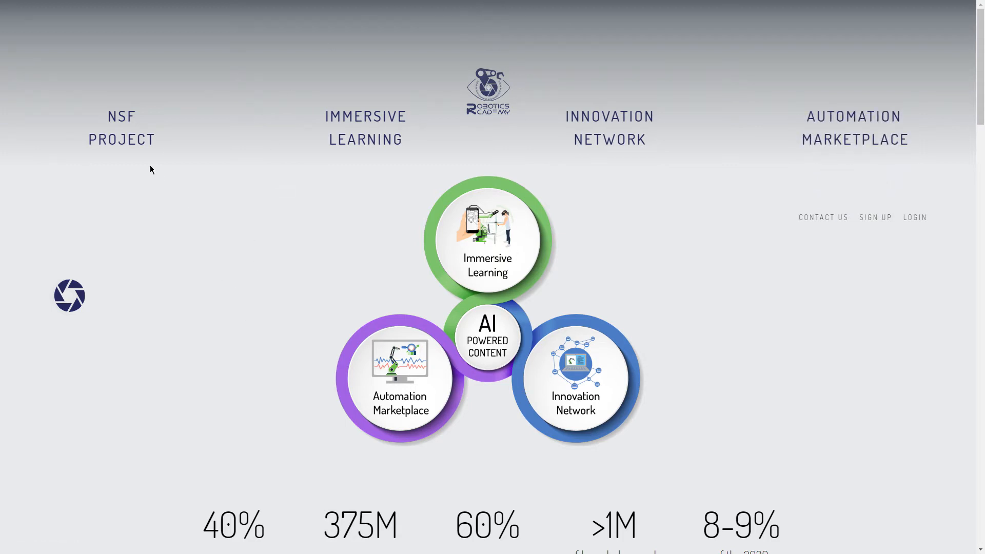
# Open the NSF Project page and view the subtopics of each branch in the AI Powered Content diagram
pyautogui.click(125, 142)
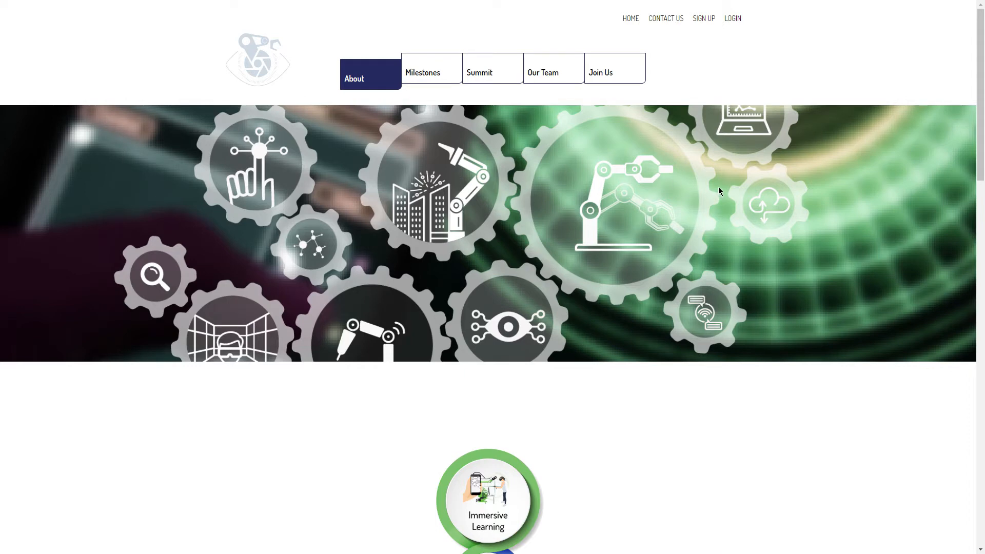
pyautogui.scroll(-7, 711, 188)
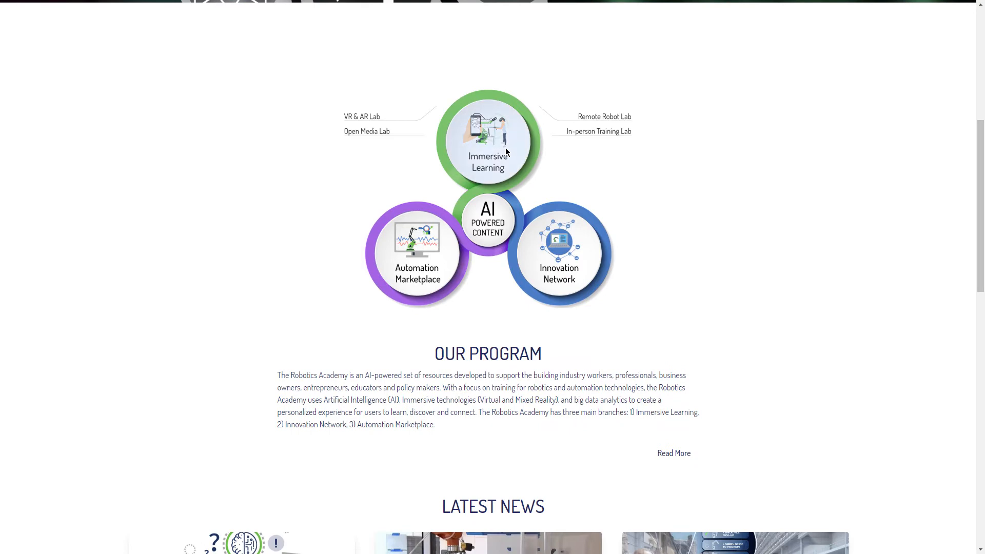
pyautogui.moveTo(545, 234)
pyautogui.moveTo(436, 269)
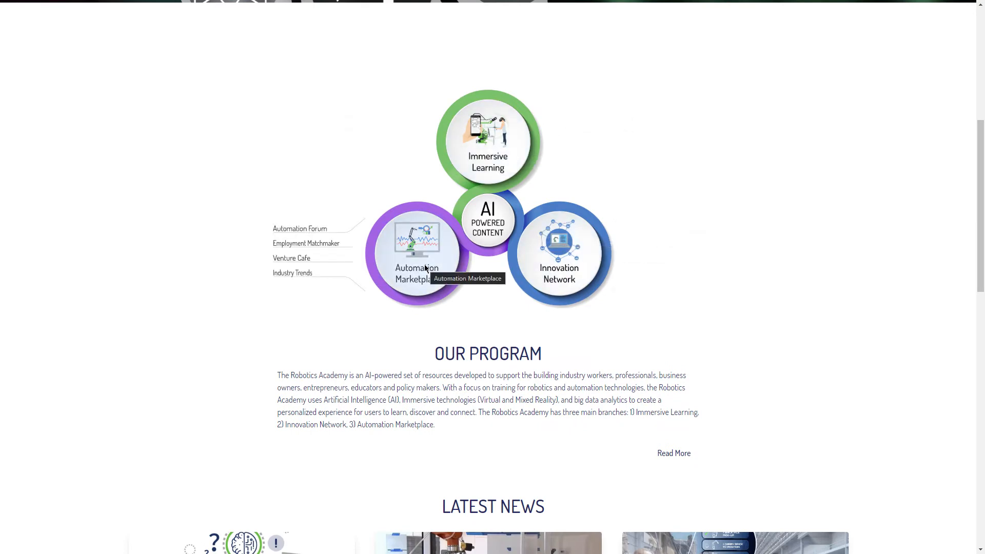
pyautogui.scroll(-4, 575, 295)
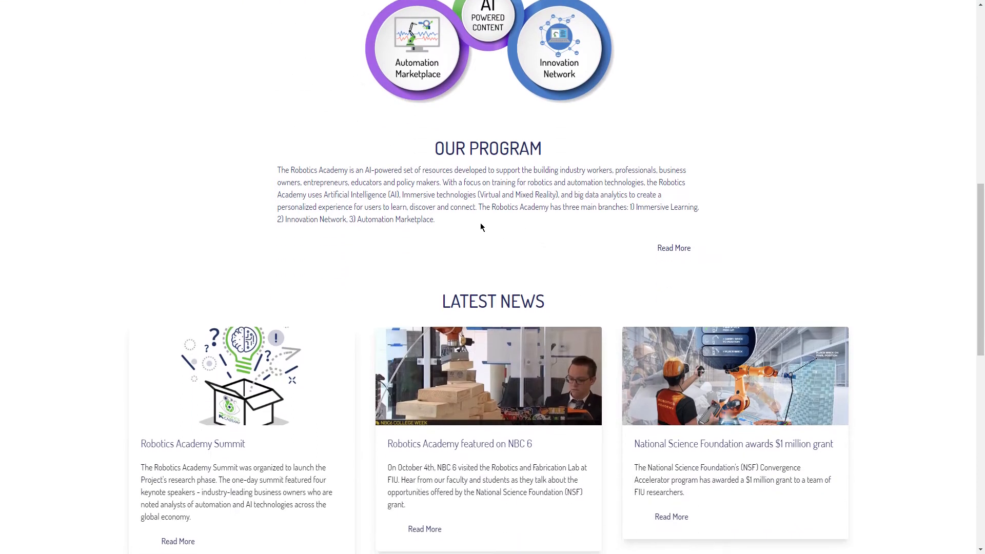
# Read the Our Program text, and review the Latest News, Our Collaborators and Join Us sections of the About page
pyautogui.moveTo(473, 219); pyautogui.dragTo(343, 161)
pyautogui.click(395, 167)
pyautogui.scroll(-4, 452, 201)
pyautogui.scroll(-5, 453, 199)
pyautogui.scroll(-1, 615, 174)
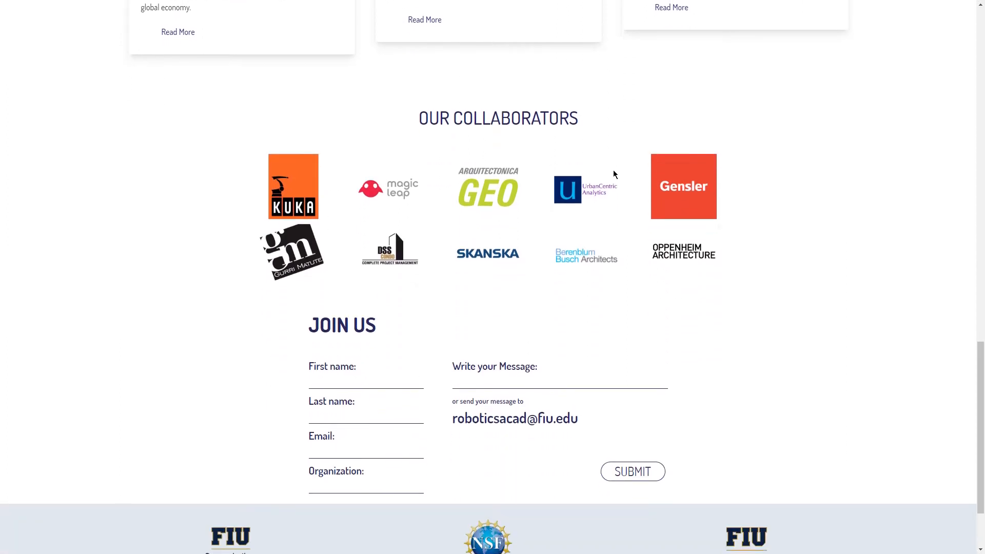
pyautogui.scroll(-2, 613, 169)
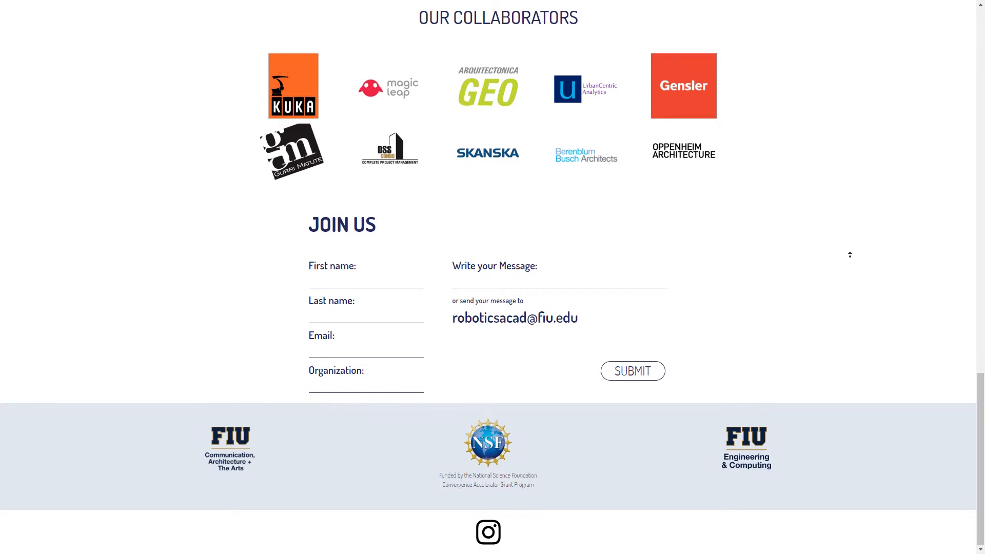
# View the project's Milestones timeline, and open the Summit page to skim the first pages of the 2019 summit report
pyautogui.press('Home')
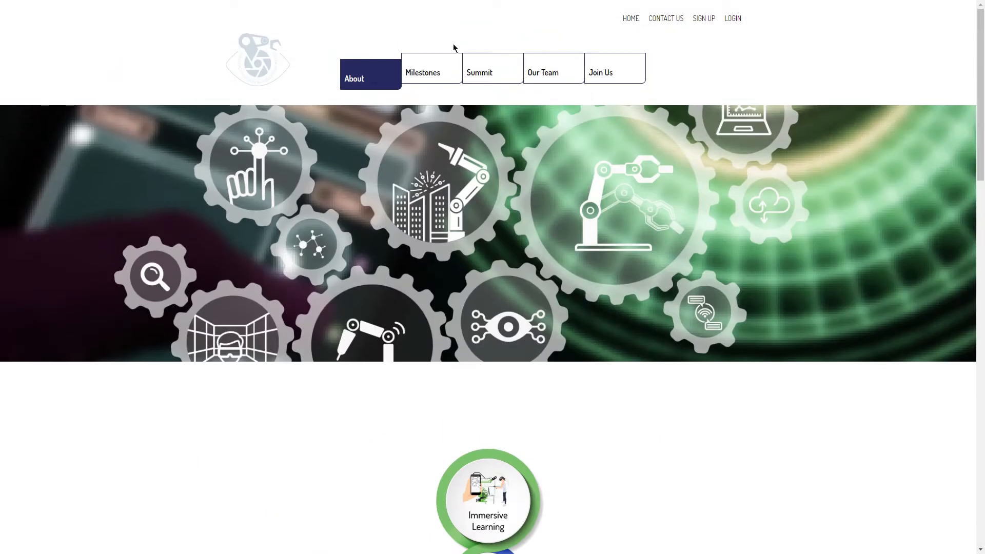
pyautogui.click(433, 71)
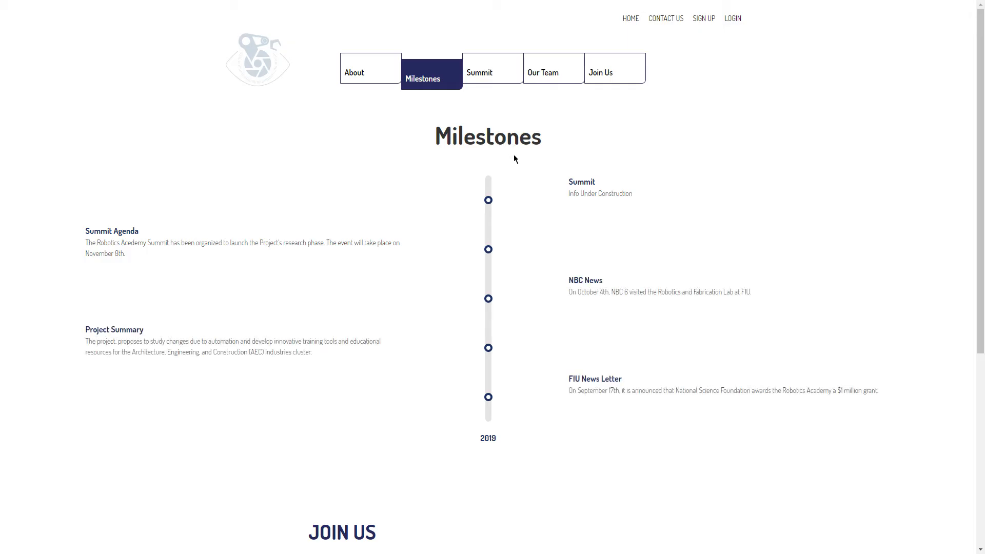
pyautogui.click(498, 78)
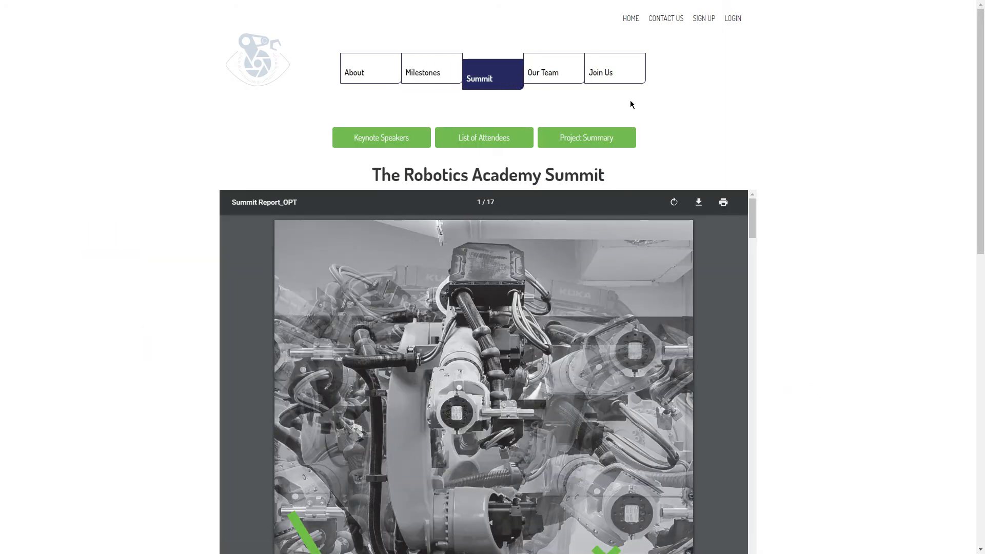
pyautogui.scroll(-3, 818, 163)
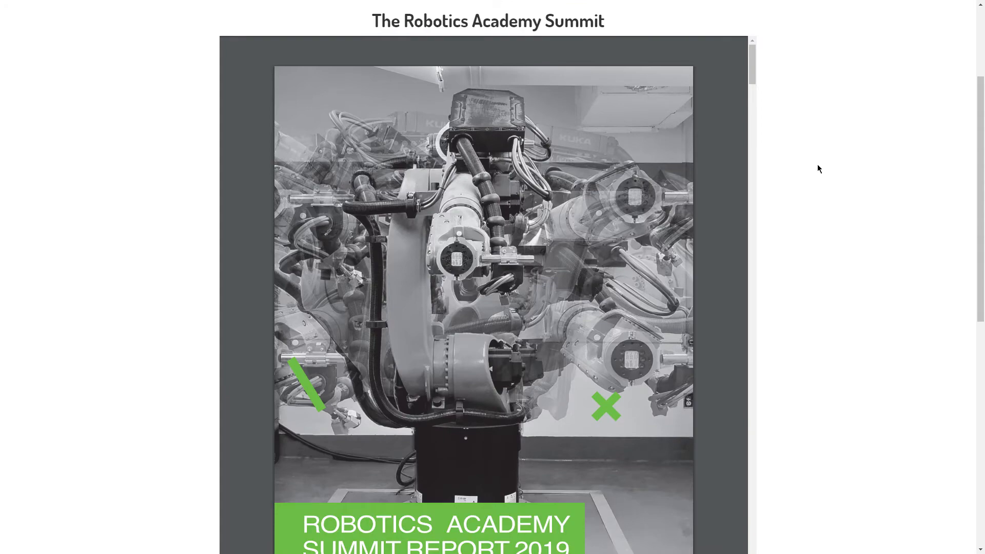
pyautogui.scroll(-8, 602, 158)
pyautogui.scroll(-10, 585, 163)
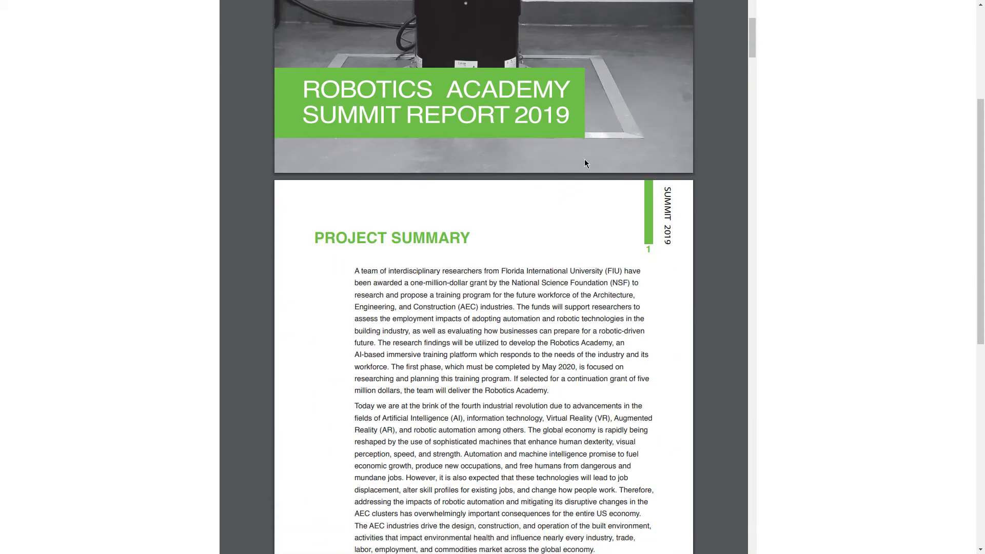
pyautogui.scroll(-3, 584, 163)
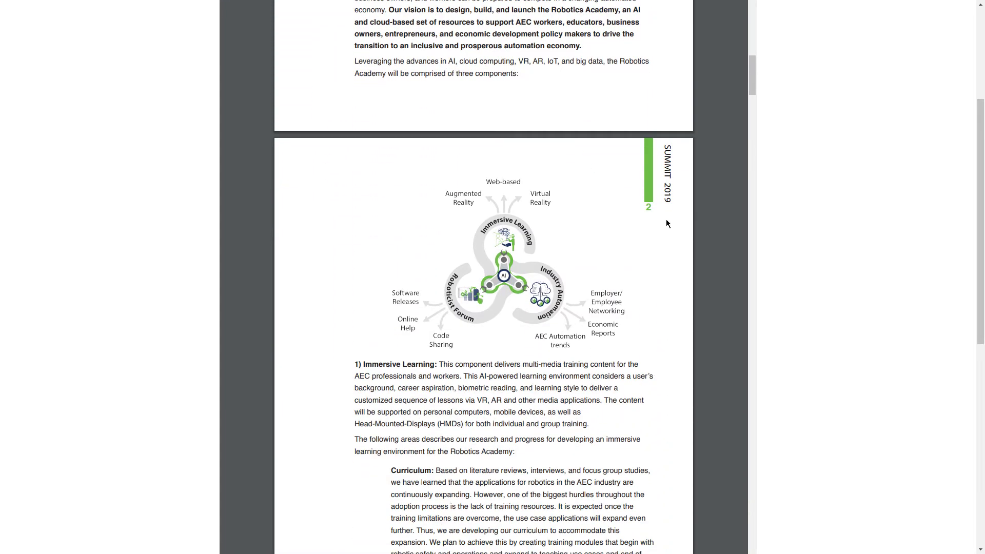
# Jump to the last page of the embedded summit report and check the Join Us form and footer below it
pyautogui.moveTo(757, 68); pyautogui.dragTo(723, 524)
pyautogui.scroll(-8, 781, 407)
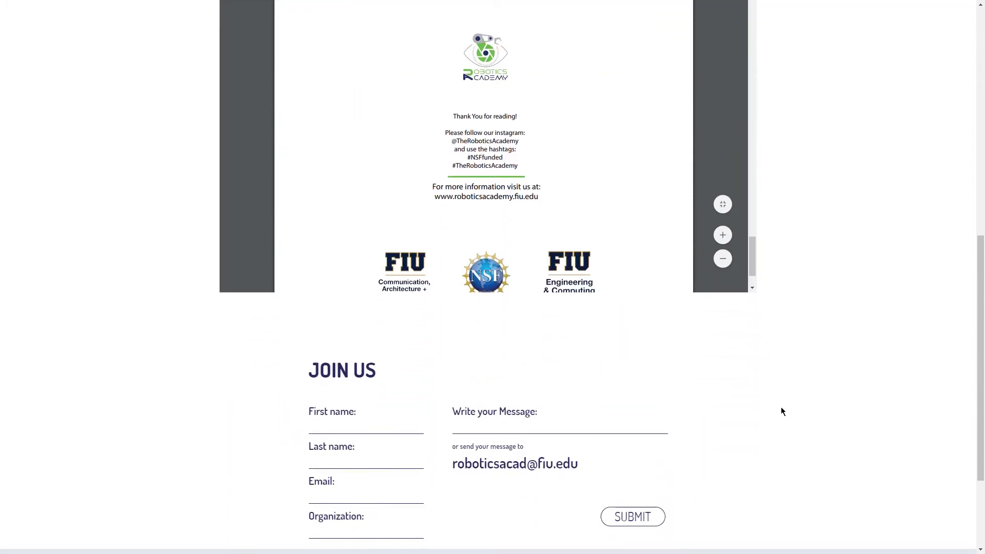
pyautogui.scroll(-1, 781, 408)
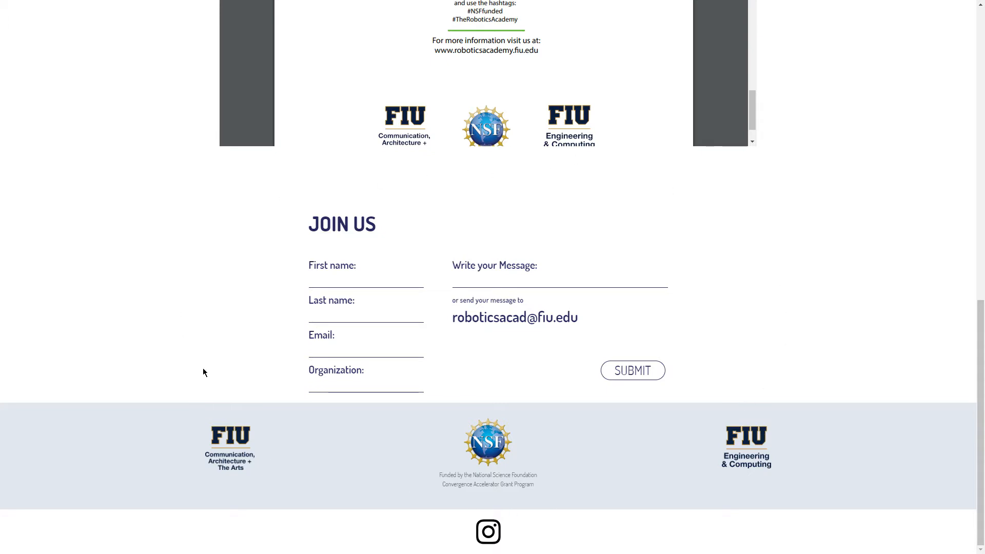
pyautogui.scroll(1, 840, 359)
pyautogui.scroll(12, 842, 347)
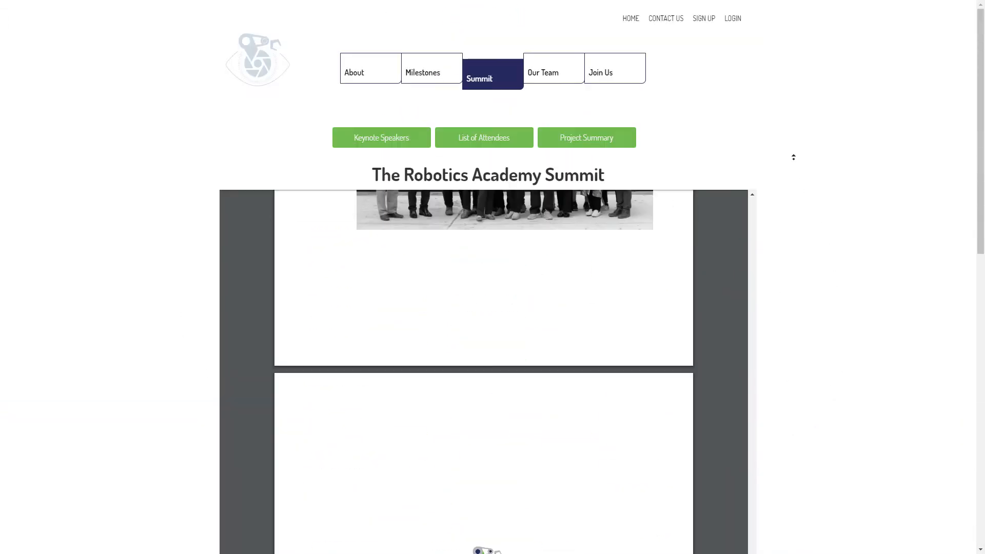
# Browse the portraits in the Our Team section, and open the Join Us page
pyautogui.click(564, 69)
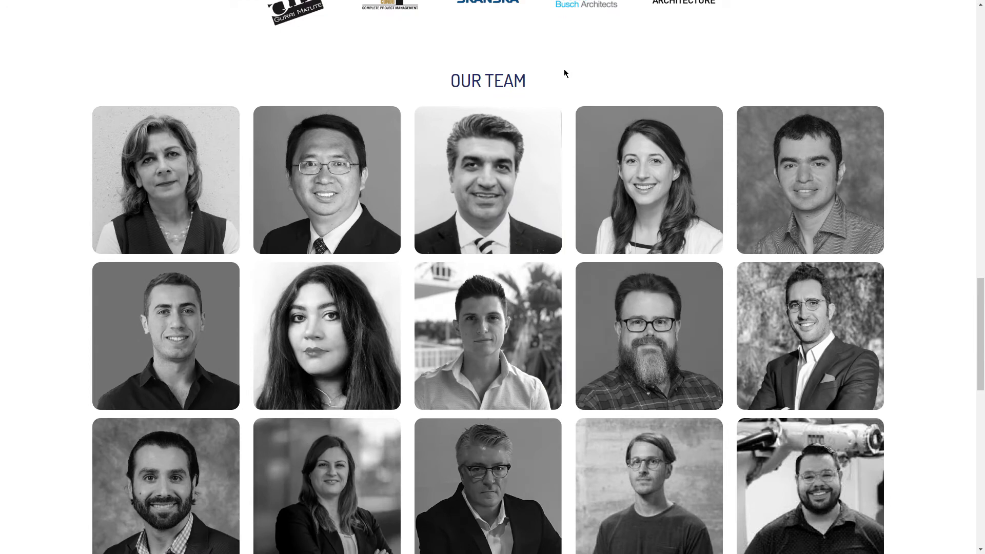
pyautogui.scroll(-4, 564, 69)
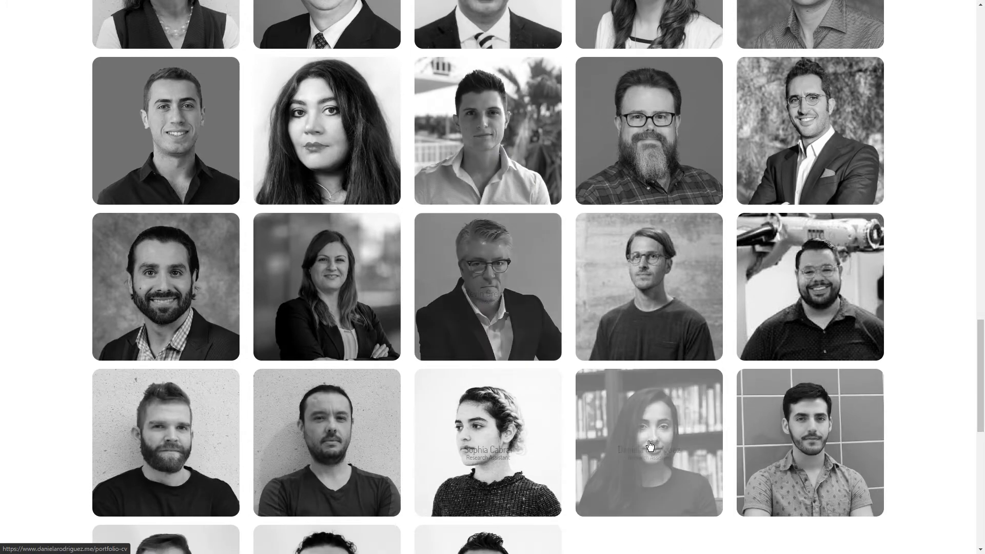
pyautogui.scroll(-5, 590, 384)
pyautogui.scroll(20, 673, 442)
pyautogui.click(625, 70)
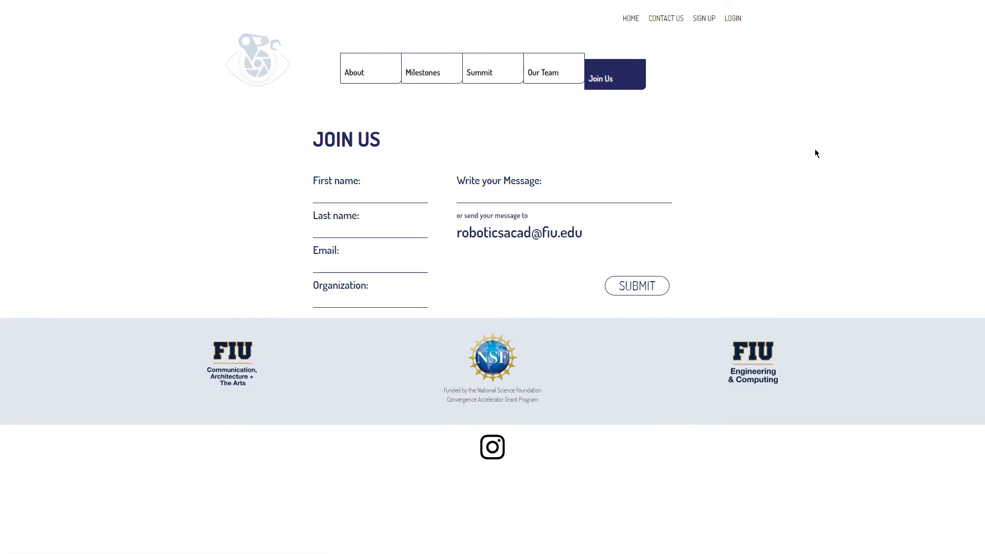
# Return to the home page and go to the Automation Marketplace section from the circular diagram
pyautogui.click(268, 77)
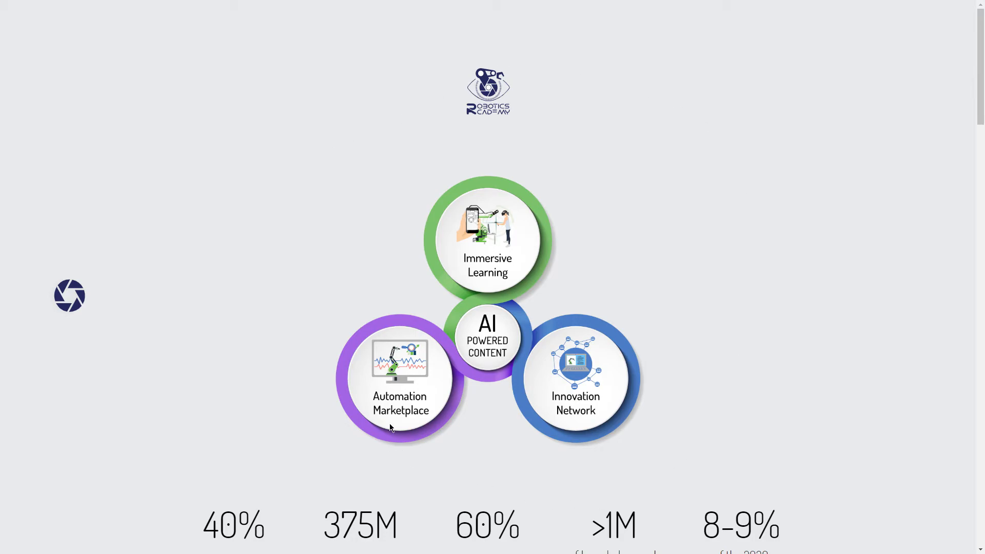
pyautogui.moveTo(399, 409)
pyautogui.click(395, 406)
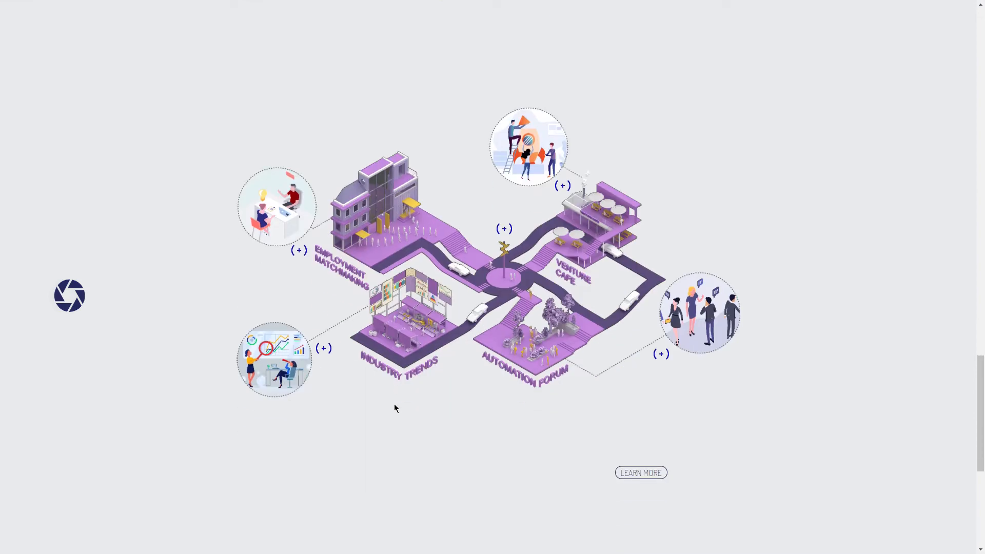
# Show the map descriptions for Employment Matchmaking, the central hub, Venture Cafe, Automation Forum and Industry Trends
pyautogui.click(299, 250)
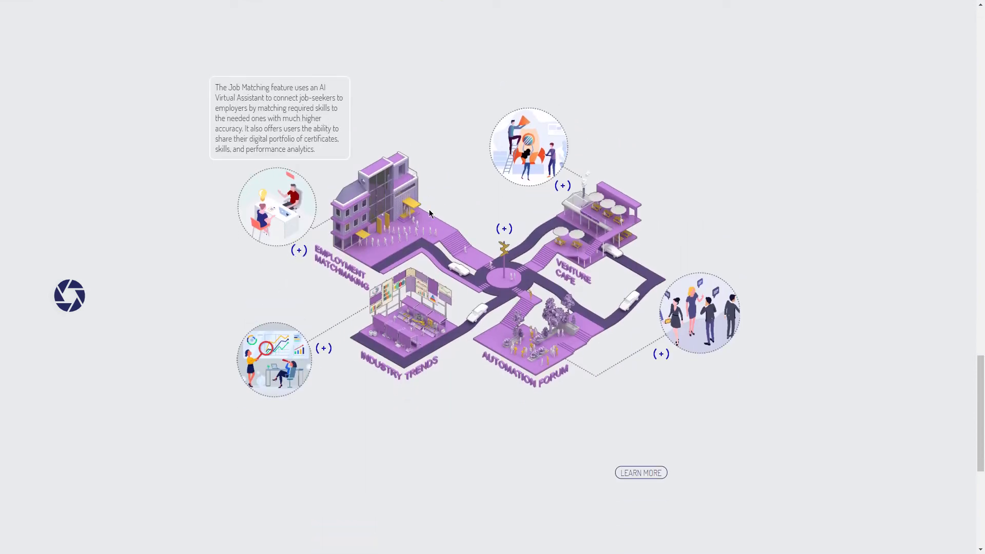
pyautogui.click(503, 230)
pyautogui.click(563, 187)
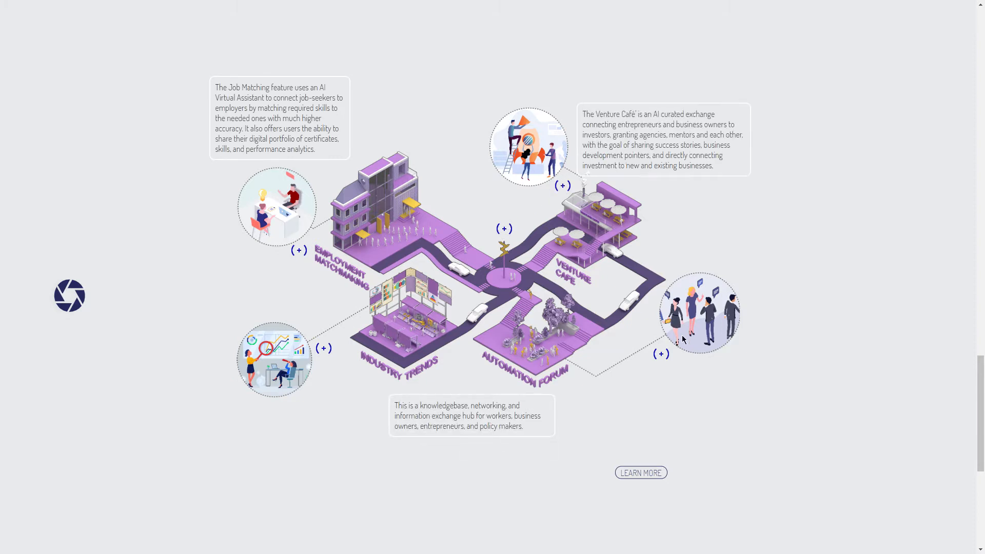
pyautogui.click(661, 356)
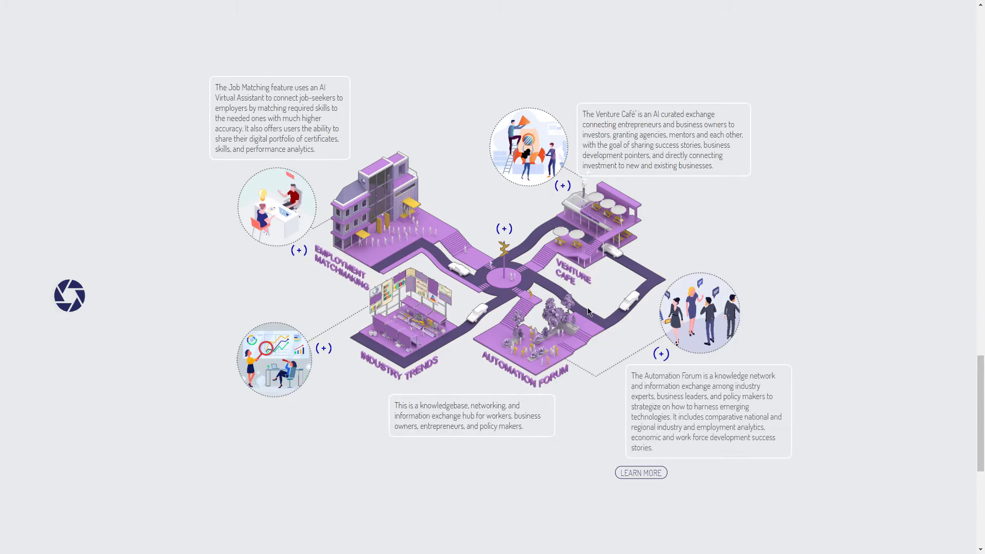
pyautogui.click(501, 231)
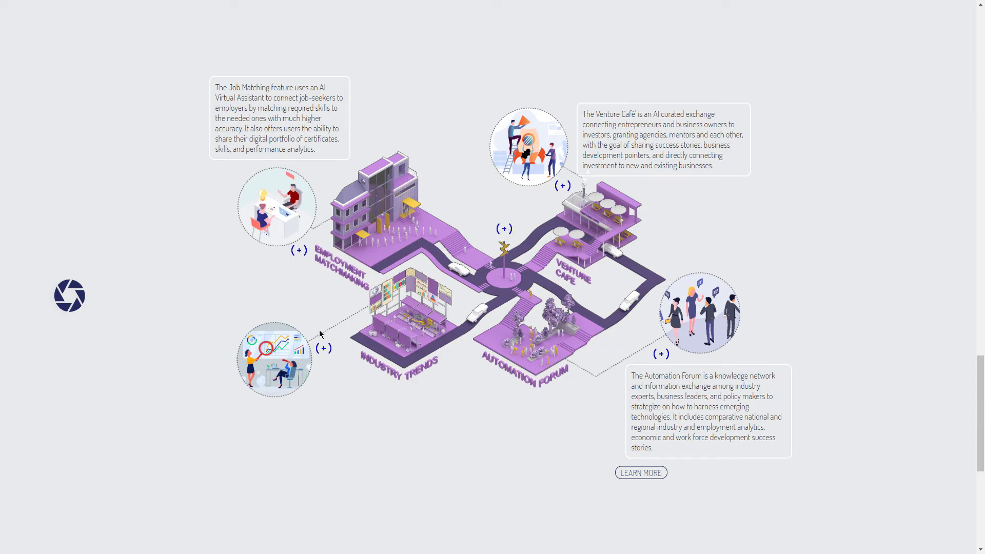
pyautogui.click(323, 348)
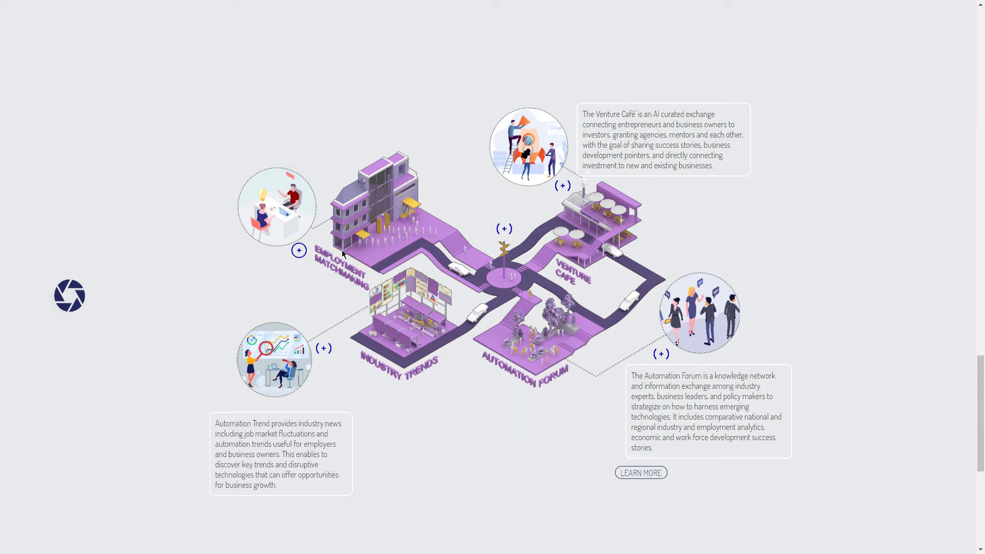
# Open the detailed Automation Marketplace page and look through it from the trending jobs to the Join Us form
pyautogui.click(631, 473)
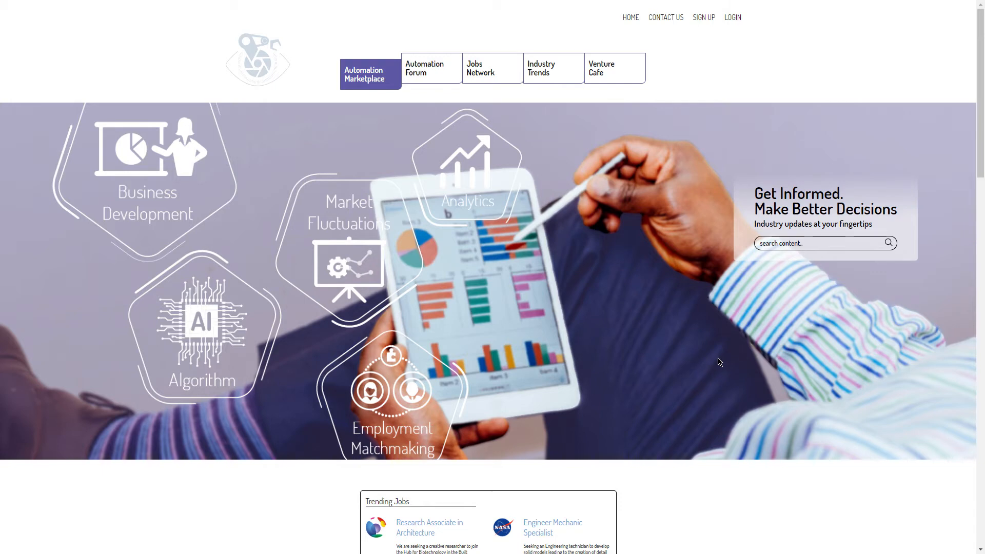
pyautogui.scroll(-7, 720, 362)
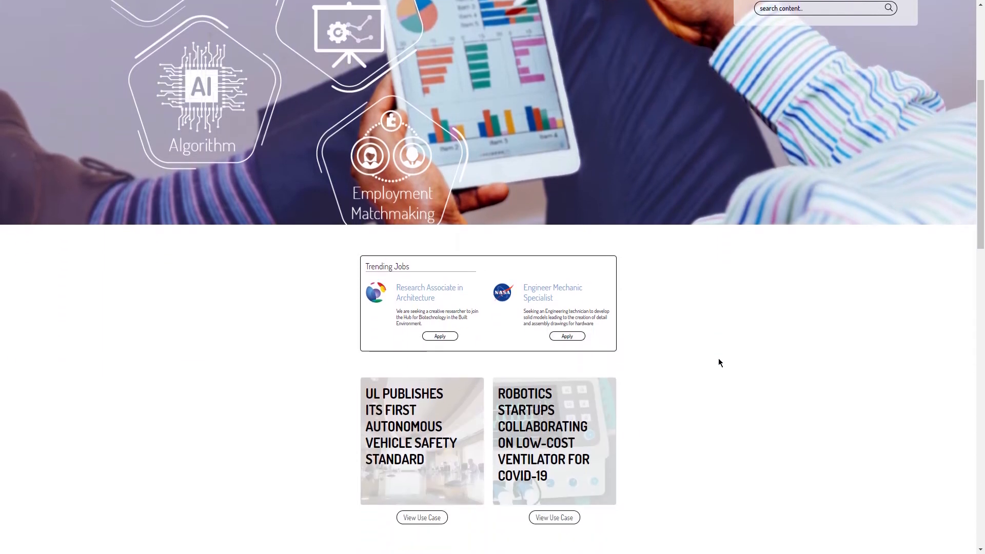
pyautogui.scroll(-4, 718, 362)
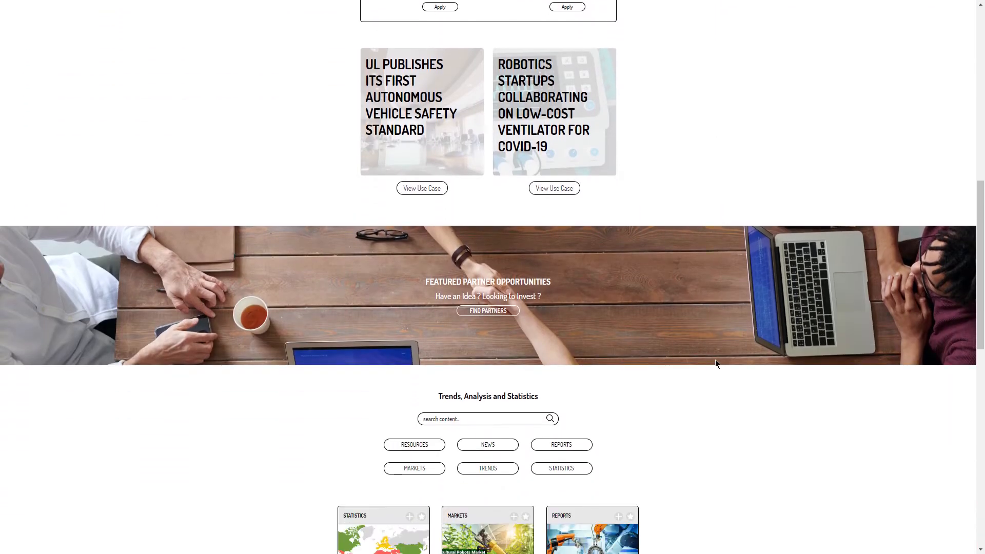
pyautogui.scroll(-9, 716, 363)
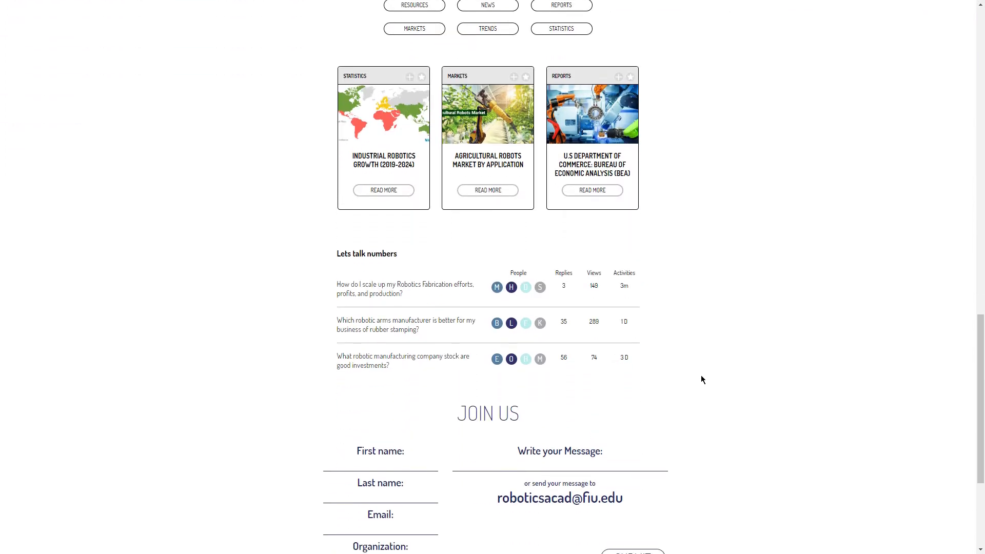
pyautogui.scroll(-3, 702, 379)
pyautogui.scroll(2, 699, 354)
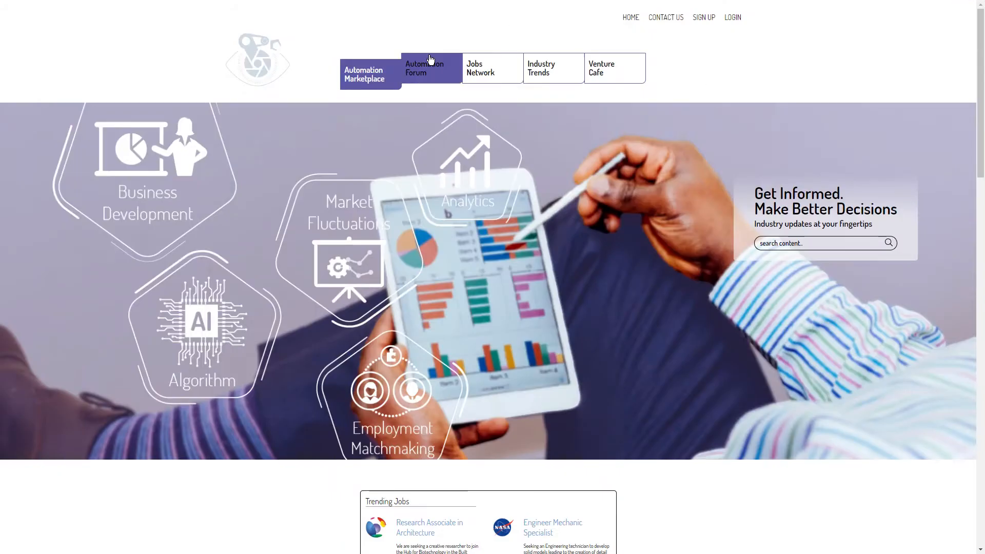
# Check the Automation Forum page from the Automation Marketplace, and view the Jobs Network page
pyautogui.click(429, 63)
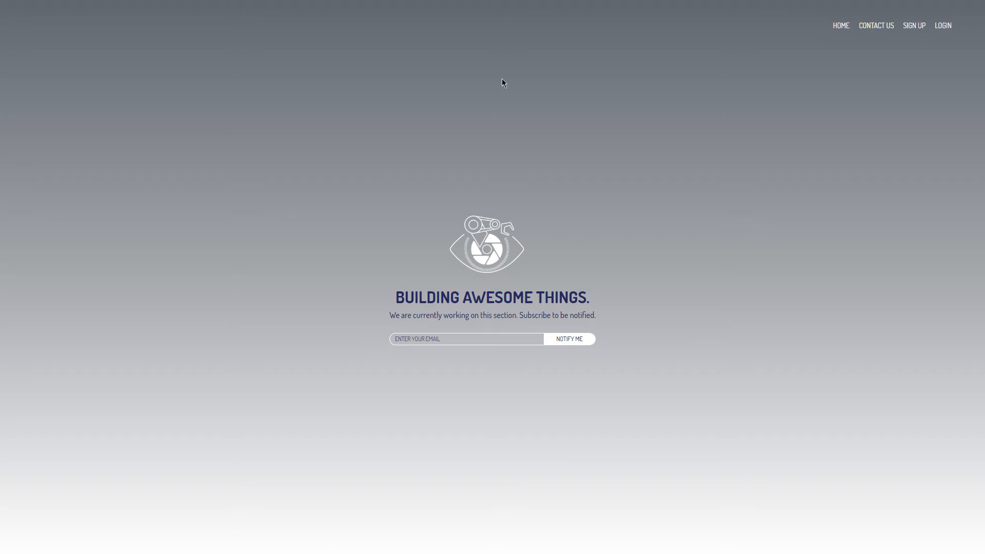
pyautogui.hotkey('alt', 'Left')
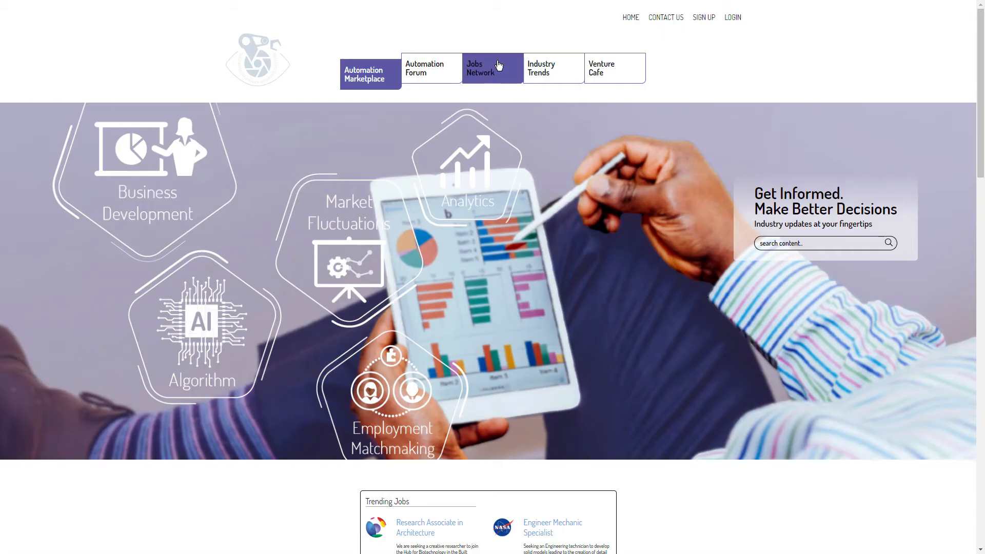
pyautogui.click(497, 66)
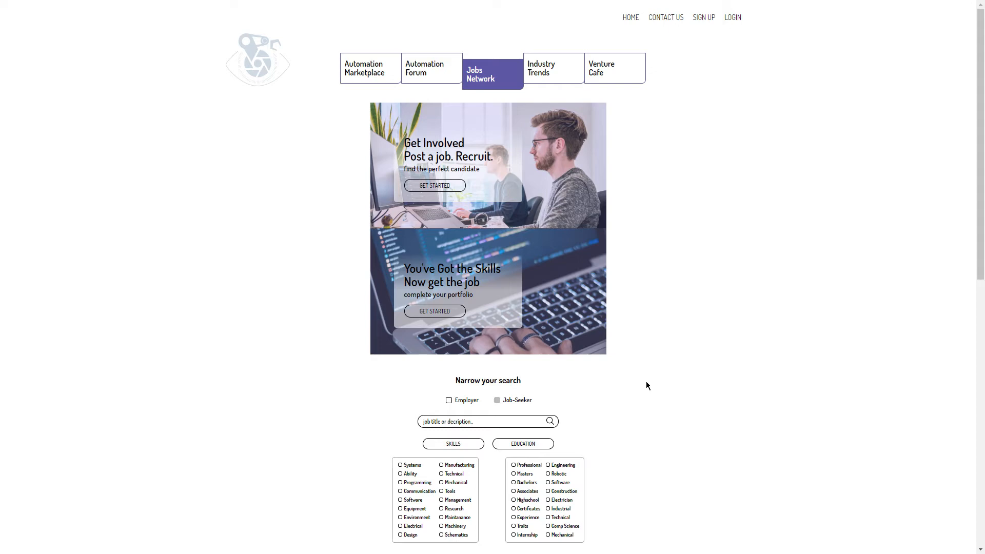
pyautogui.click(556, 59)
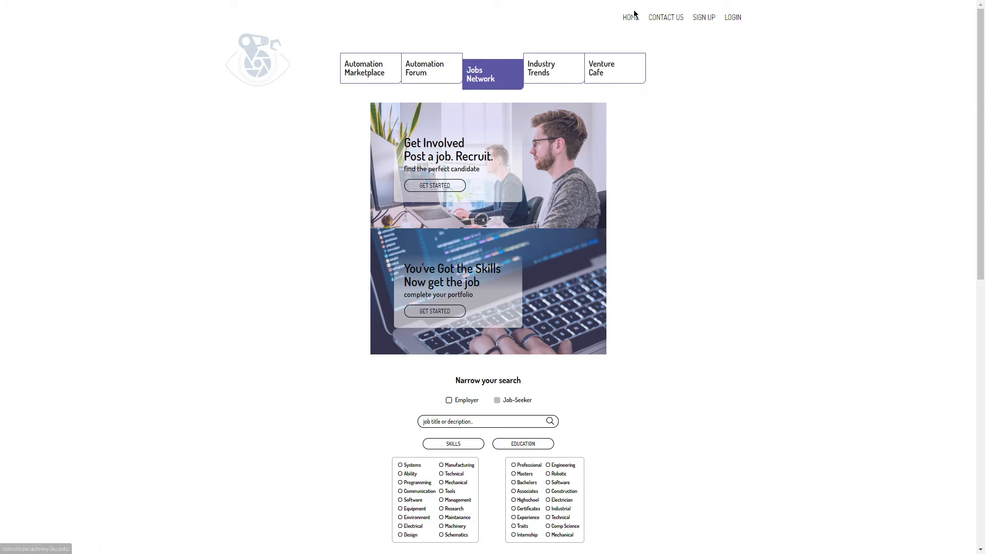
# Return to the home page and go to the Innovation Network section from the circular diagram
pyautogui.click(266, 83)
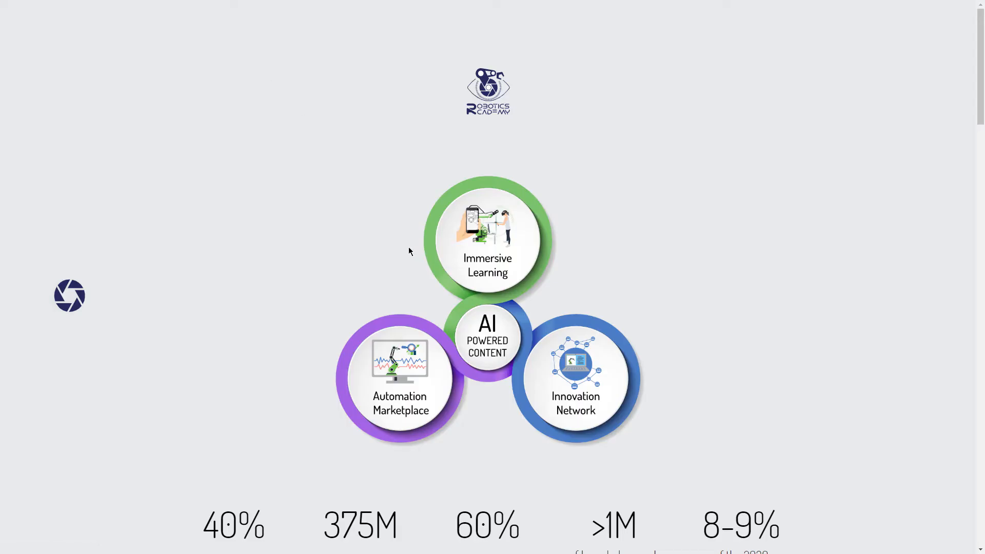
pyautogui.moveTo(556, 407)
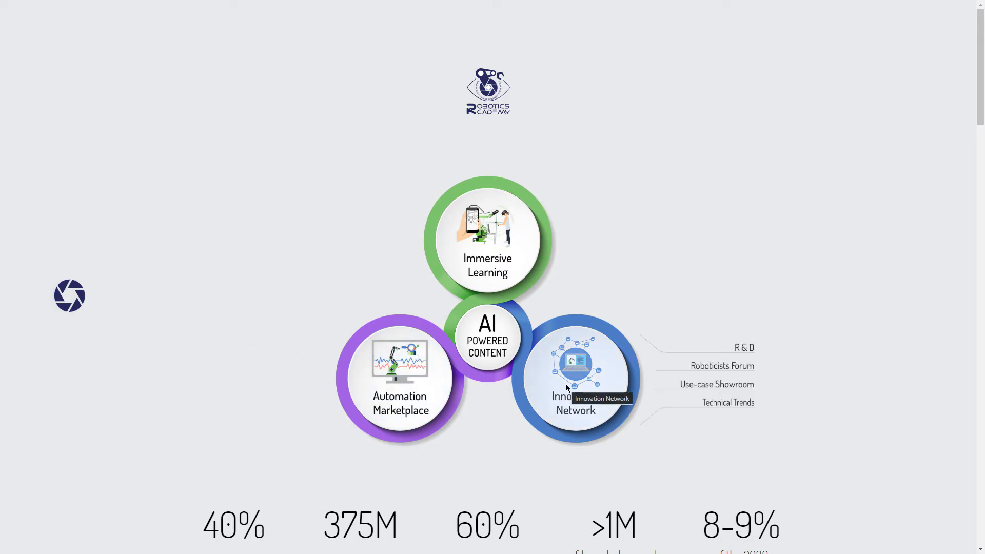
pyautogui.click(601, 361)
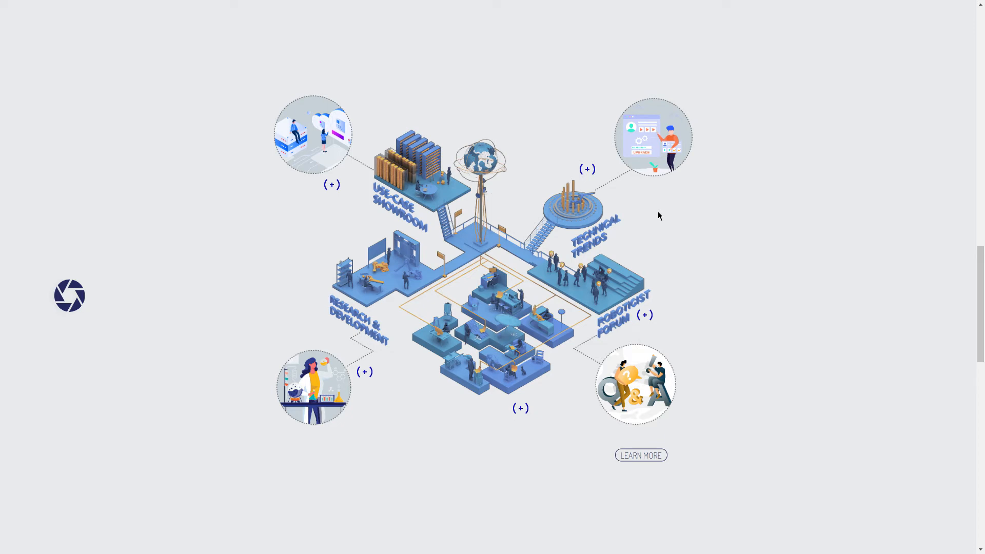
# Show the map descriptions for Technical Trends, Roboticist Forum, the central Innovation Network hub, Research & Development and Use-case Showroom
pyautogui.click(588, 170)
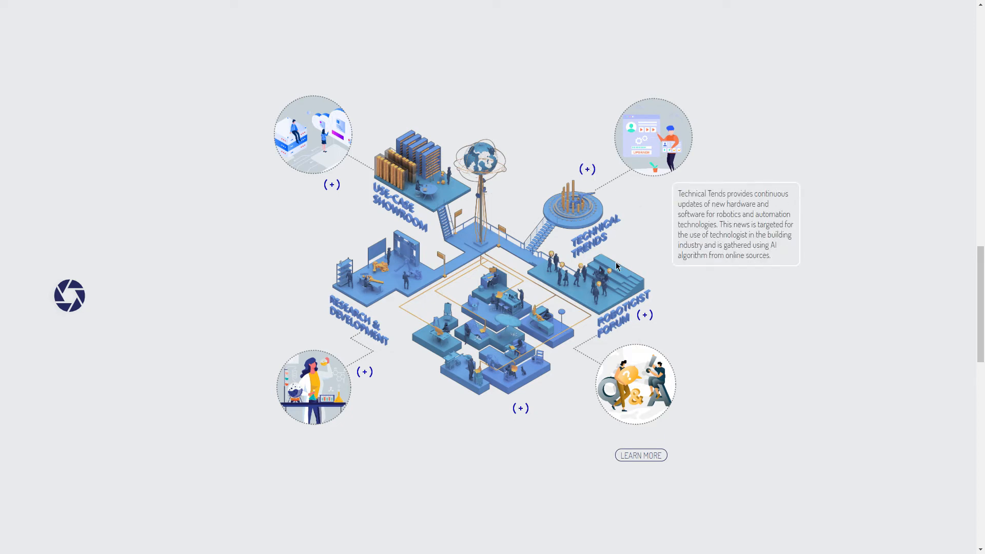
pyautogui.click(645, 314)
pyautogui.click(516, 406)
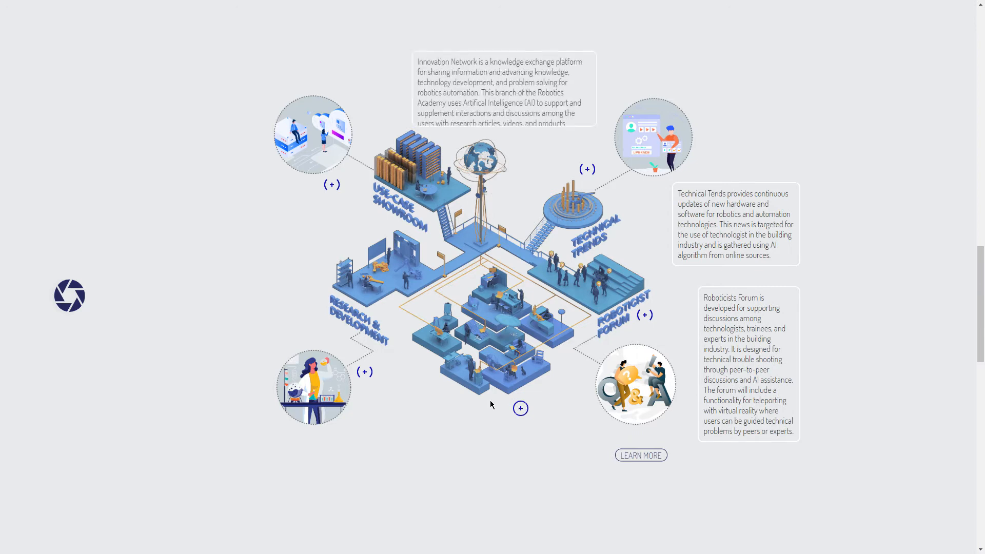
pyautogui.click(365, 371)
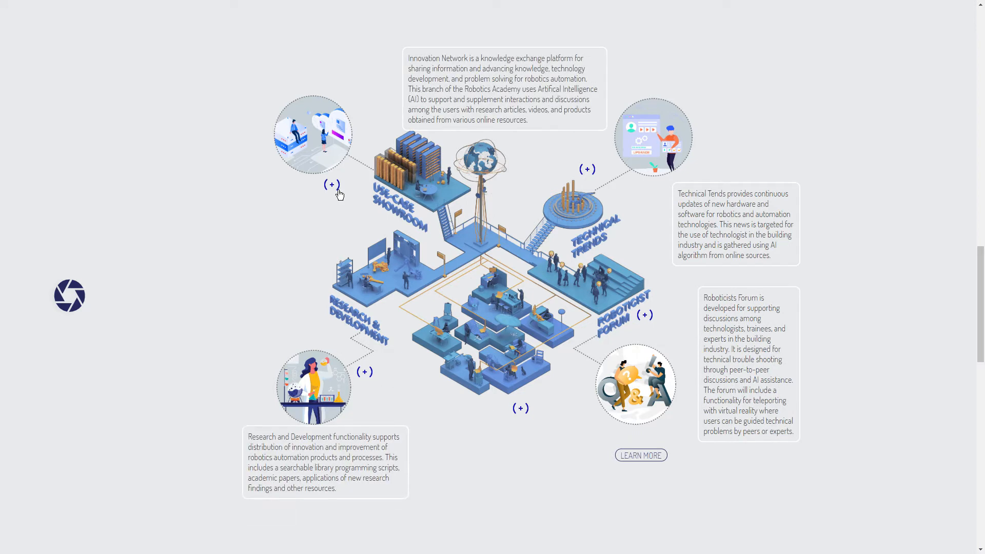
pyautogui.click(332, 185)
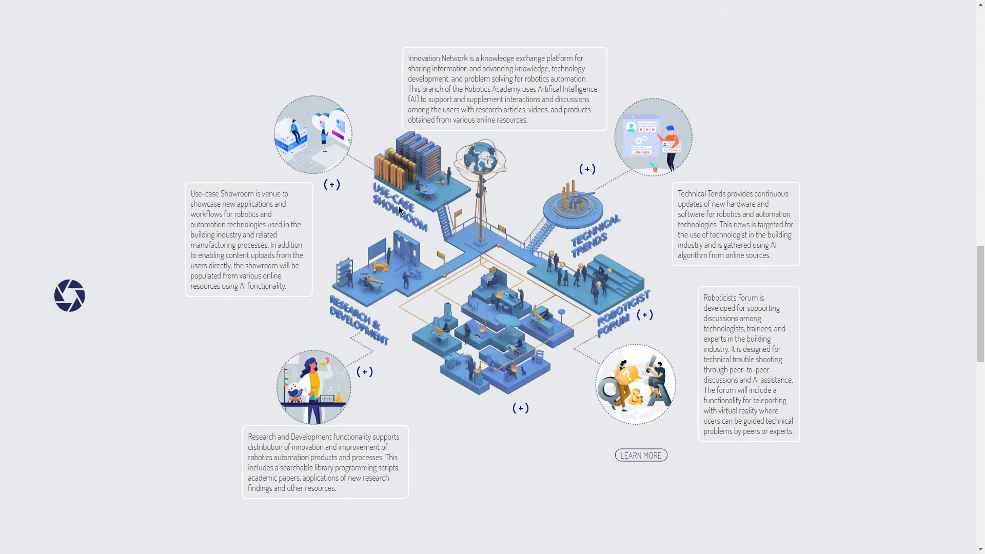
# Open the detailed Innovation Network page and look through it down to the Join Us form and footer
pyautogui.click(639, 455)
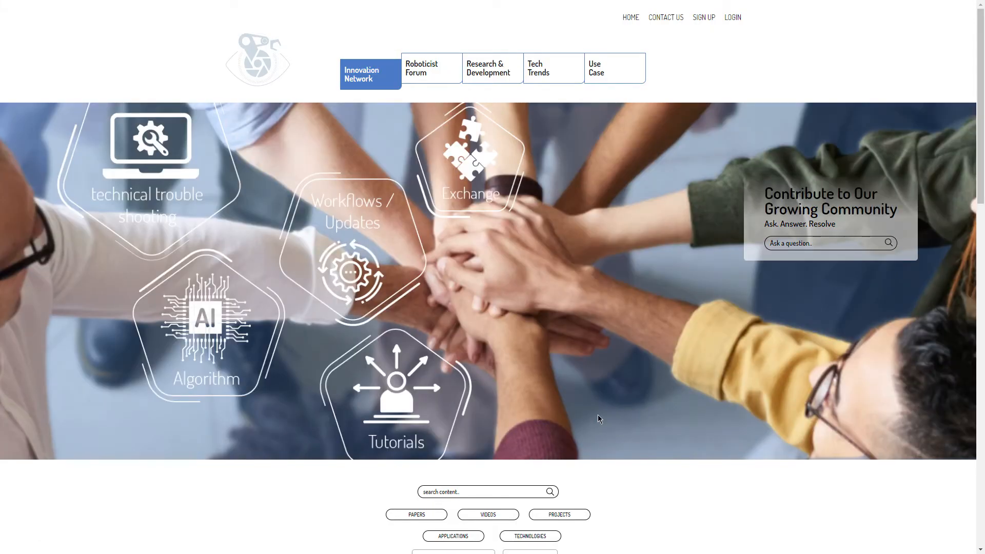
pyautogui.scroll(-13, 596, 416)
pyautogui.scroll(-5, 670, 357)
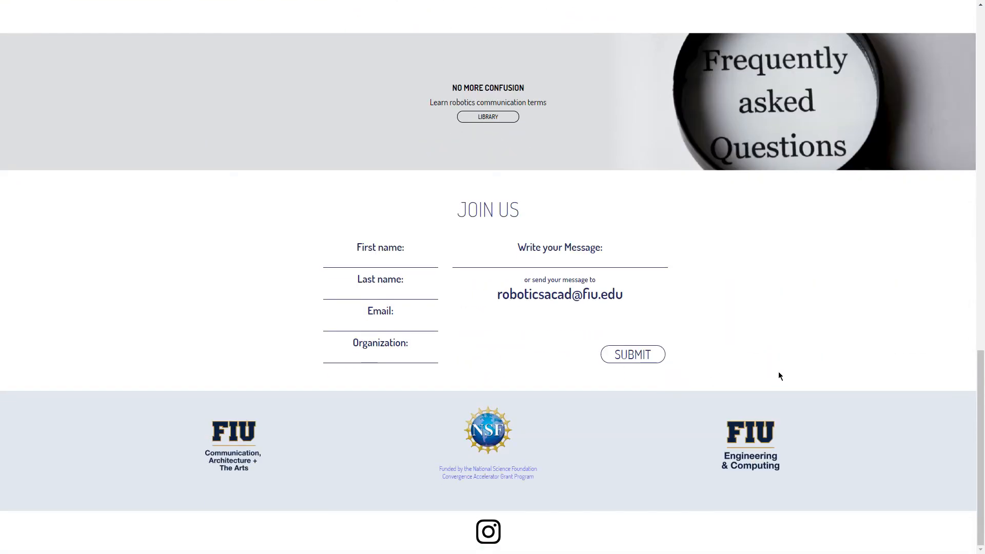
pyautogui.scroll(20, 778, 372)
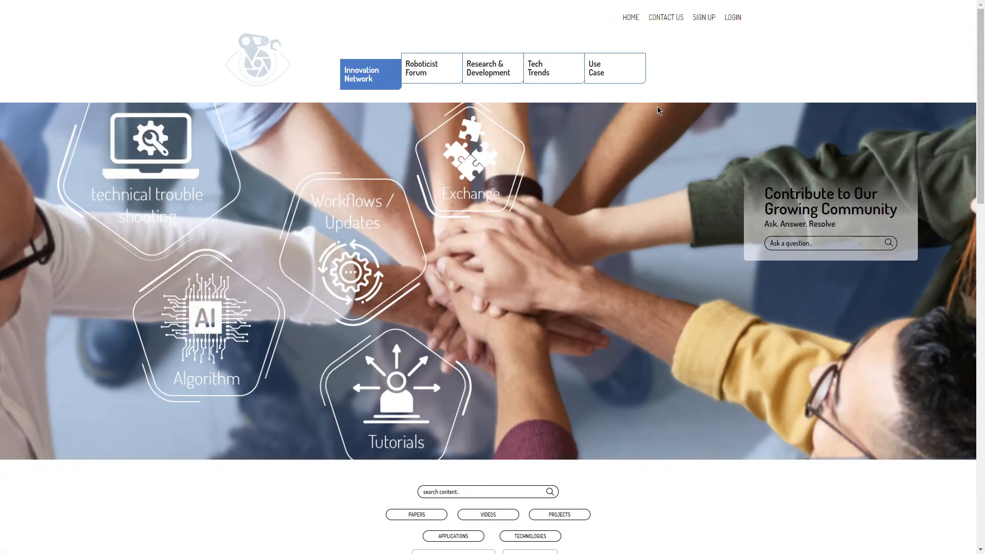
# Open the Roboticist Forum and sign in with the prefilled account credentials to be able to start a discussion
pyautogui.click(435, 75)
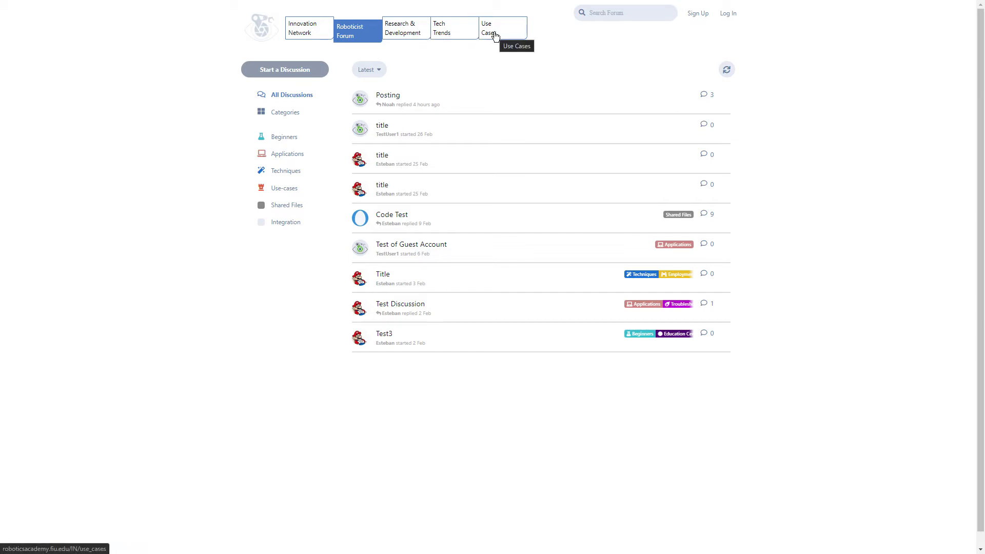
pyautogui.click(461, 29)
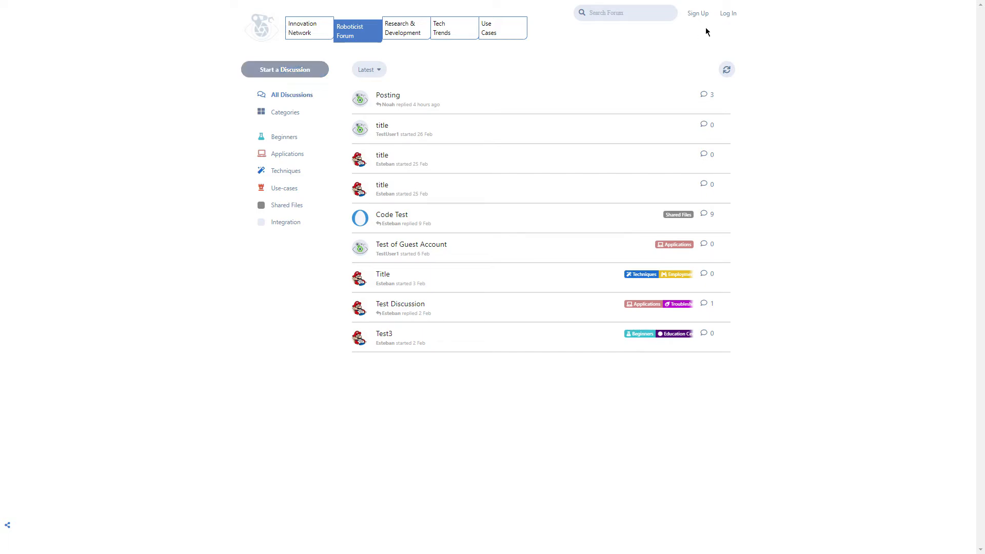
pyautogui.click(297, 75)
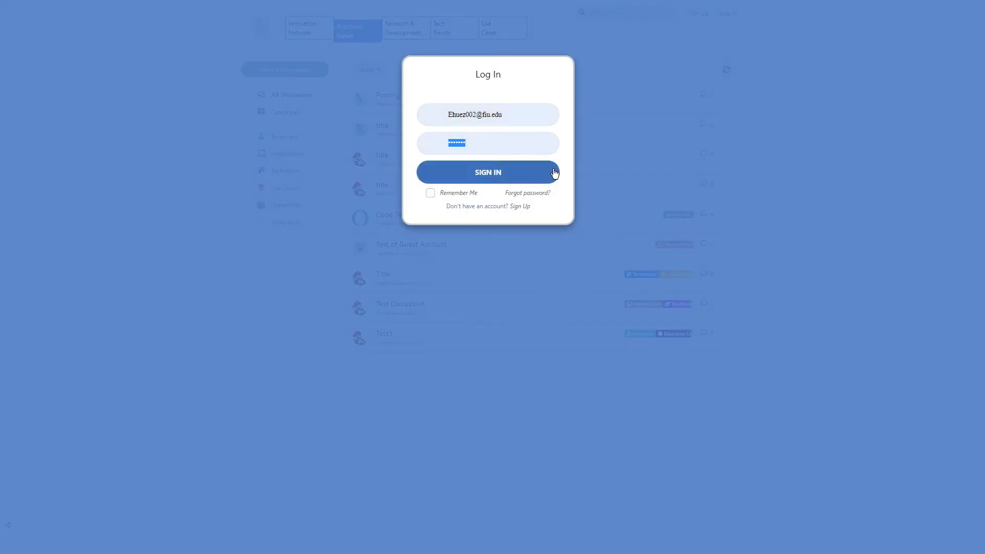
pyautogui.click(492, 177)
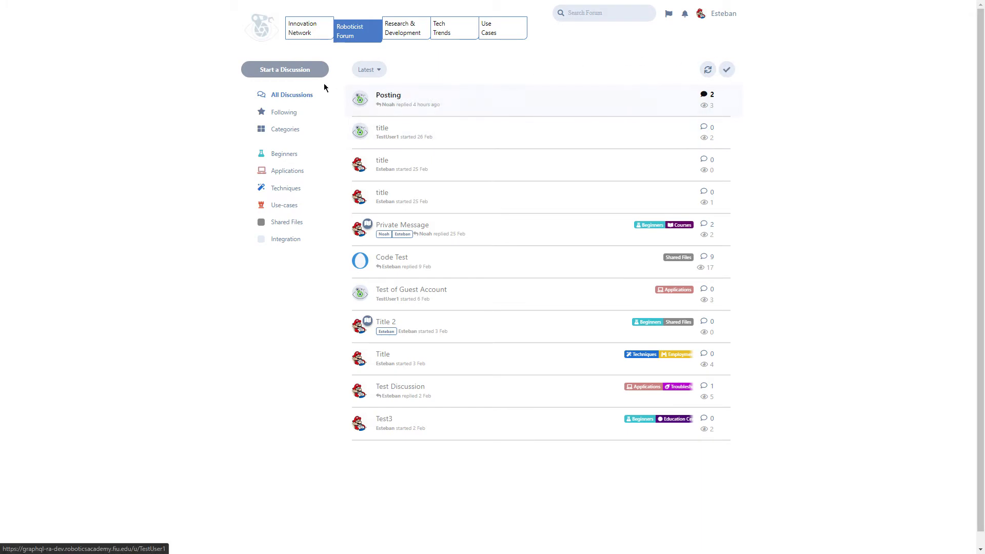
# Start a new discussion, try the composer's minimized and full-screen views, and enlarge the composer to about half the page height
pyautogui.click(280, 72)
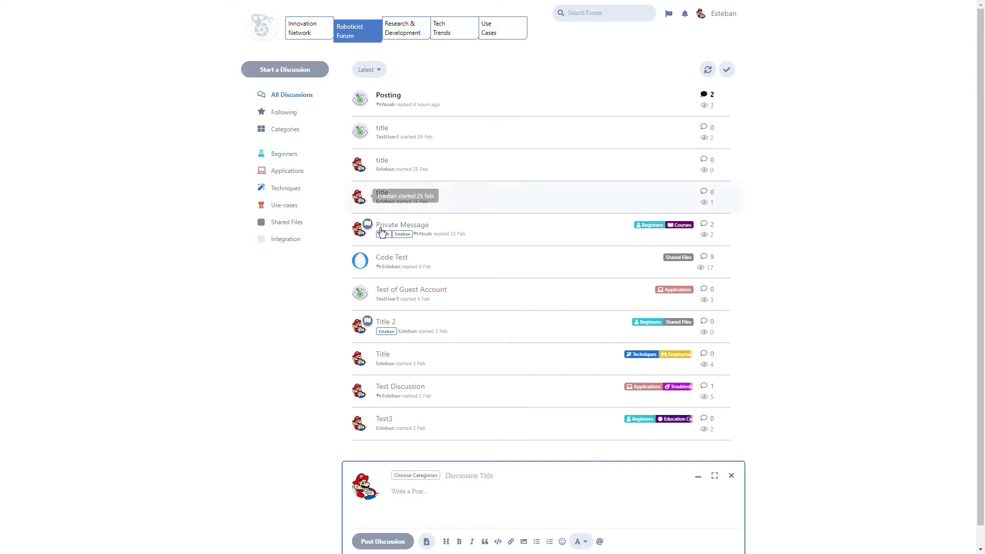
pyautogui.click(699, 478)
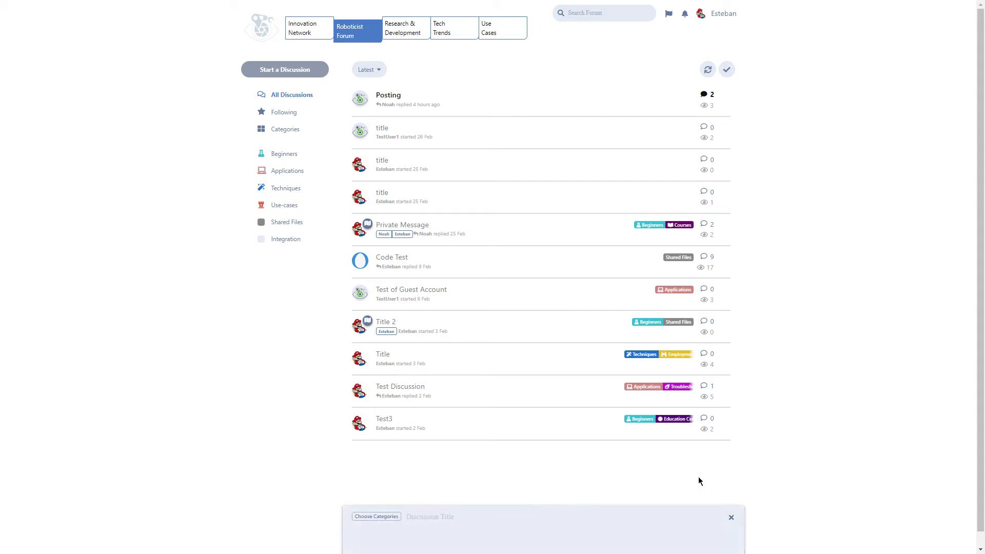
pyautogui.click(624, 541)
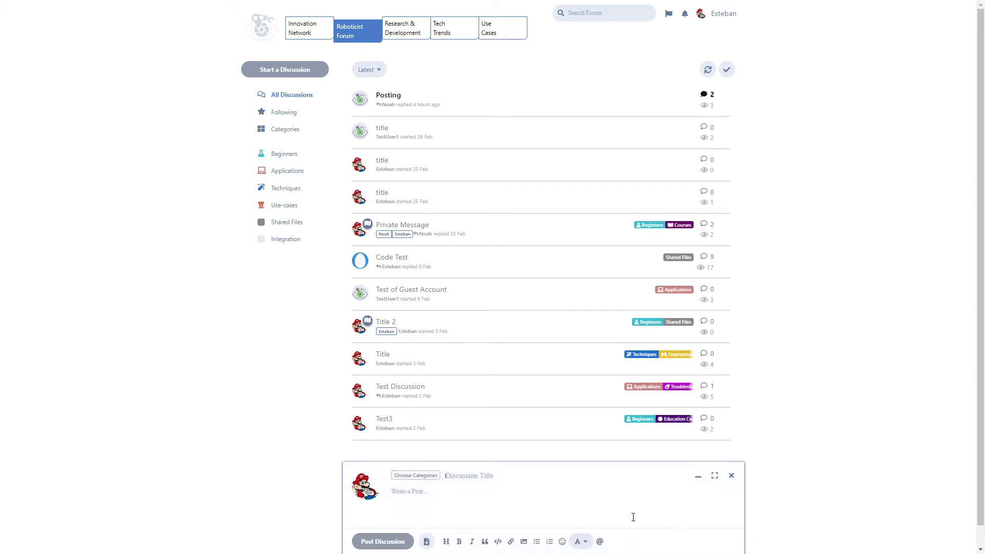
pyautogui.click(716, 478)
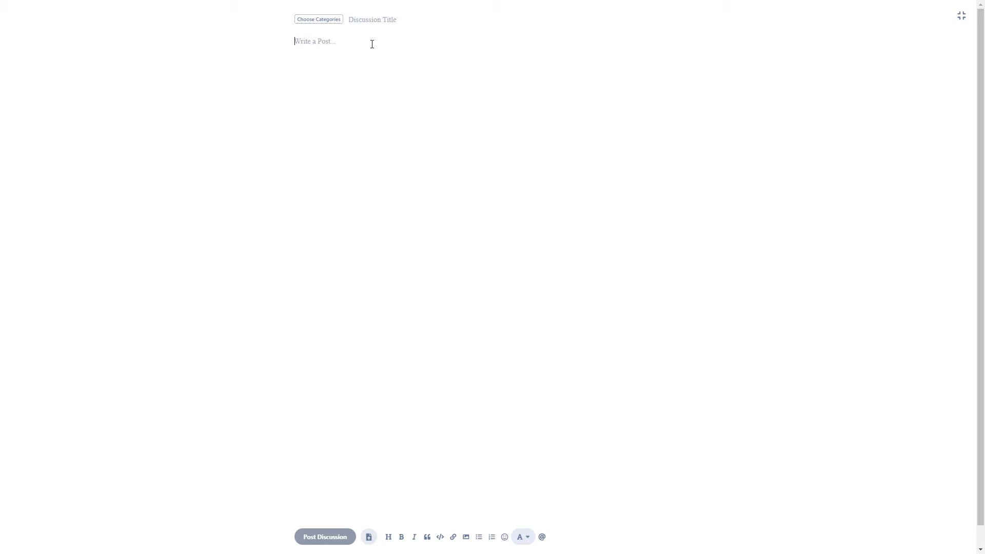
pyautogui.click(961, 15)
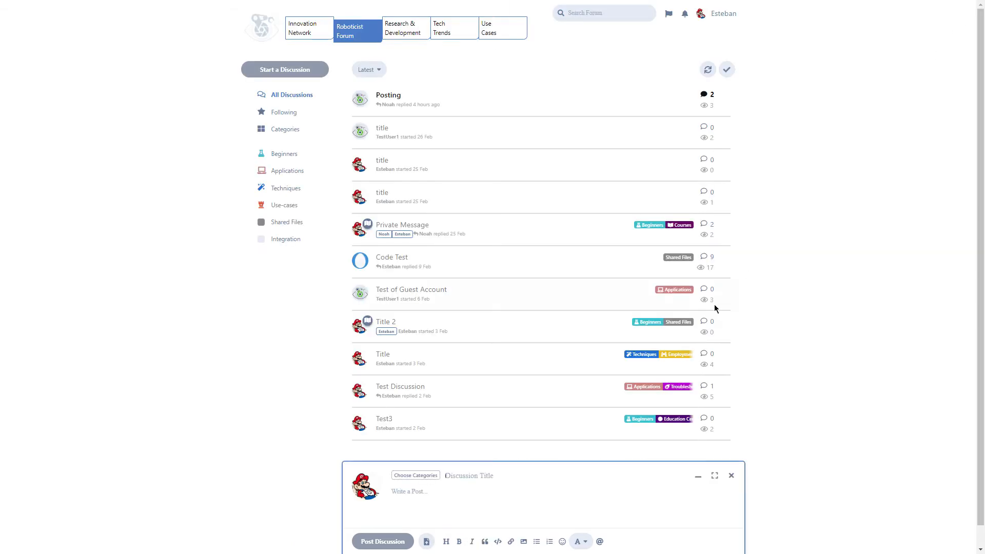
pyautogui.moveTo(548, 464); pyautogui.dragTo(580, 242)
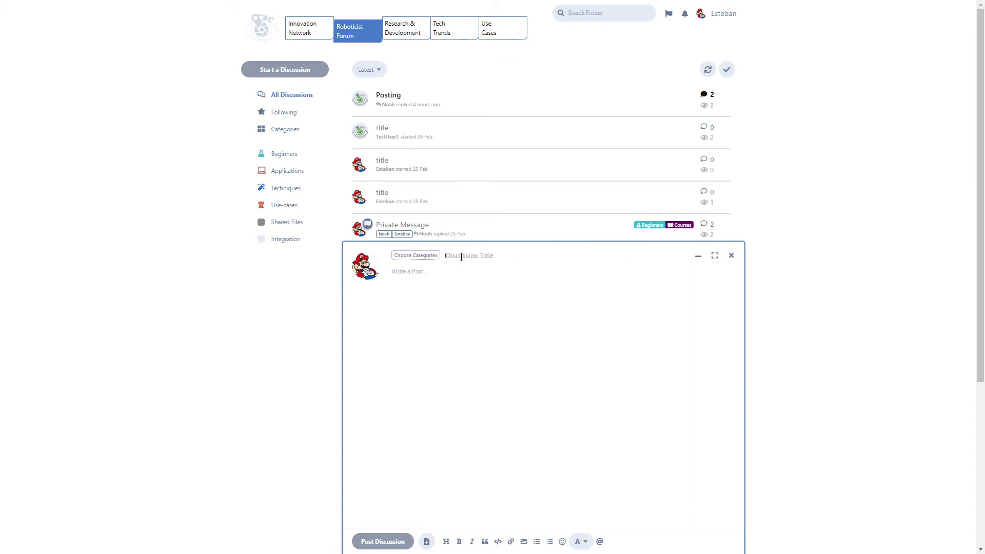
# Title the new discussion "Demo Discussion" and assign it the Beginners category with the VR/AR subcategory
pyautogui.write('Demo Diuscussion')
pyautogui.click(422, 259)
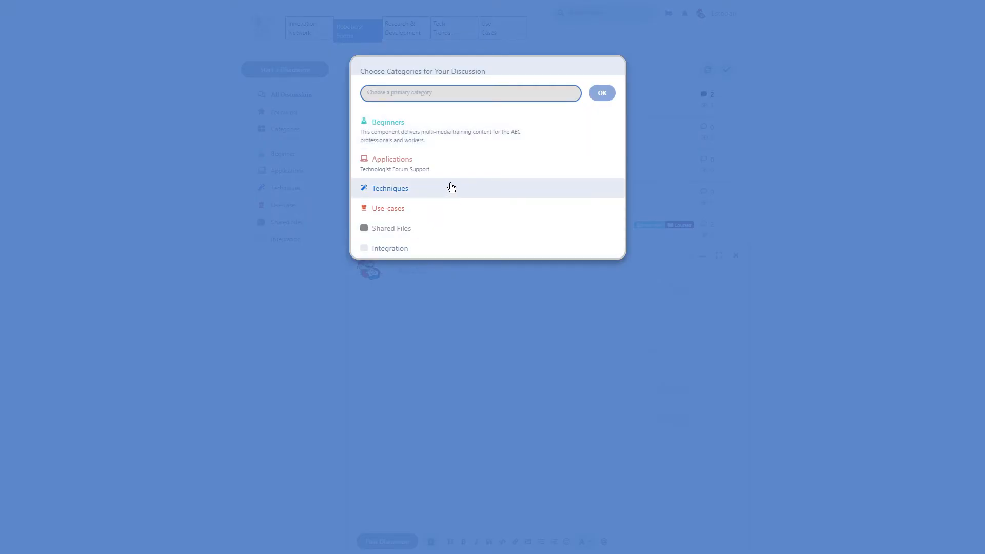
pyautogui.click(429, 135)
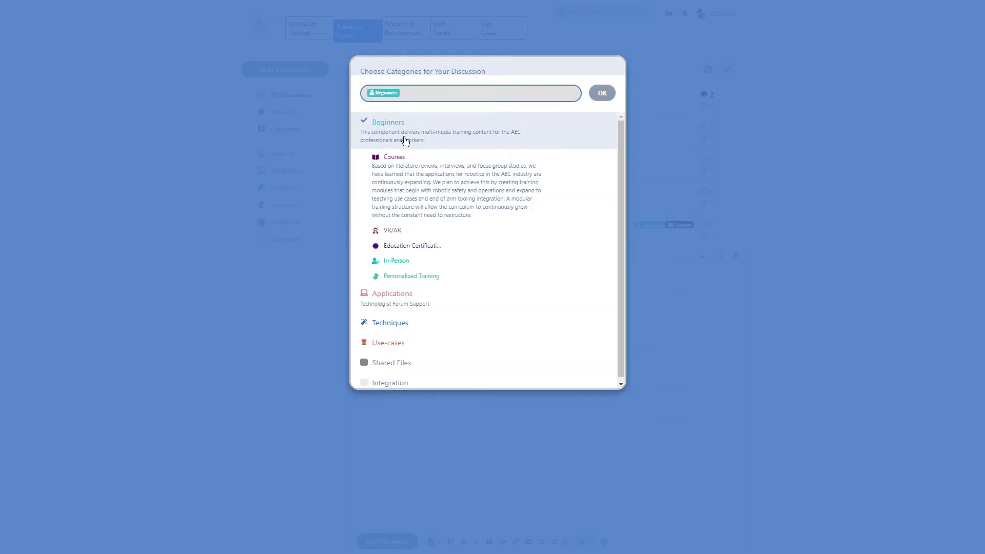
pyautogui.click(432, 229)
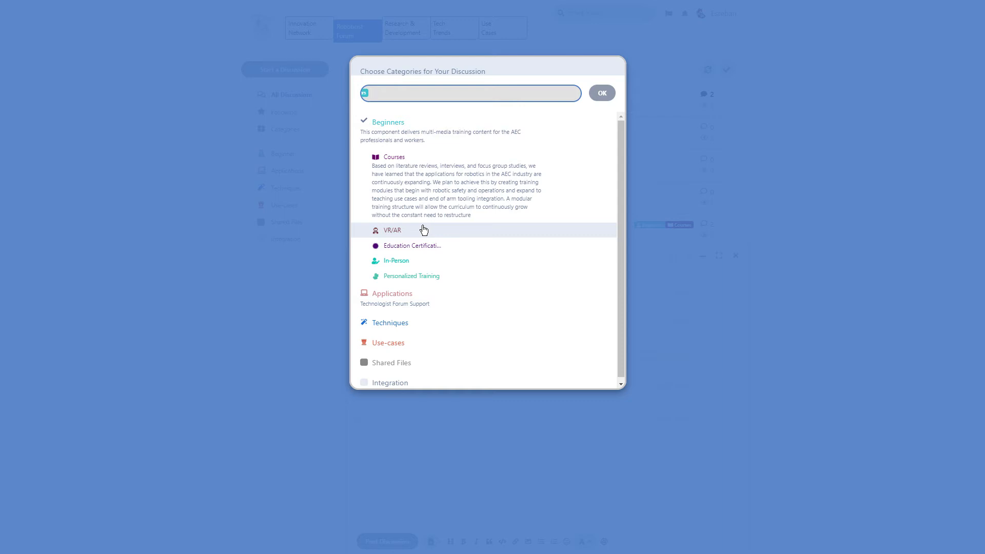
pyautogui.click(424, 229)
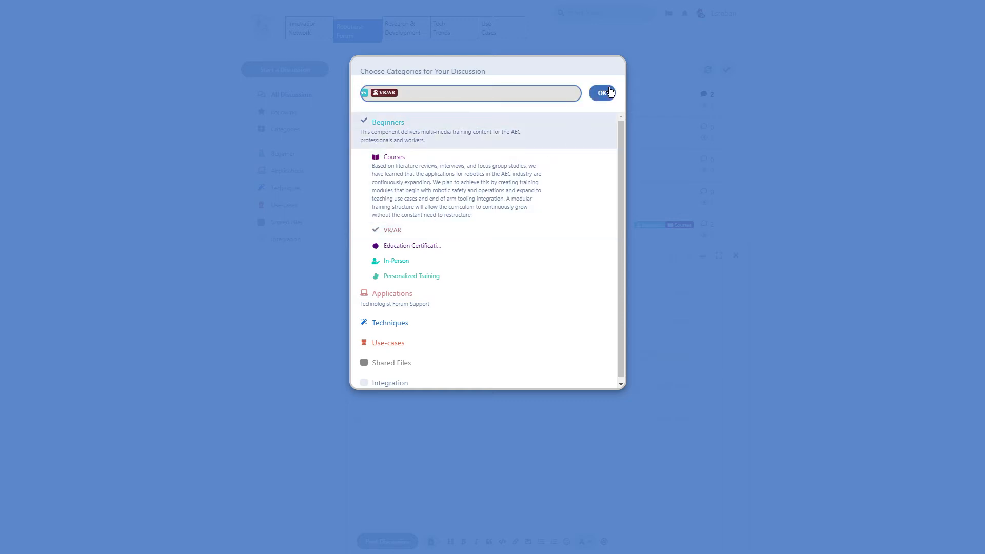
pyautogui.click(602, 92)
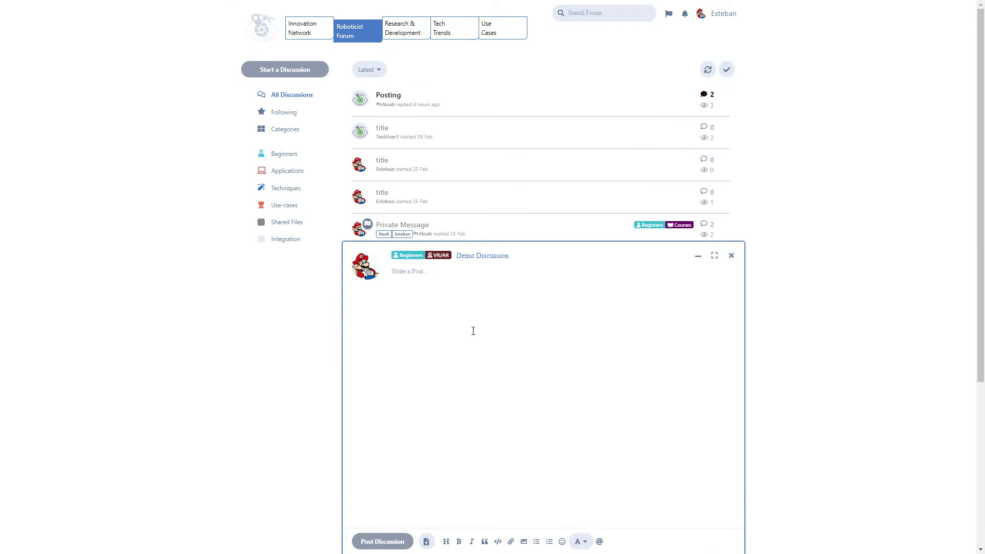
pyautogui.scroll(-1, 471, 356)
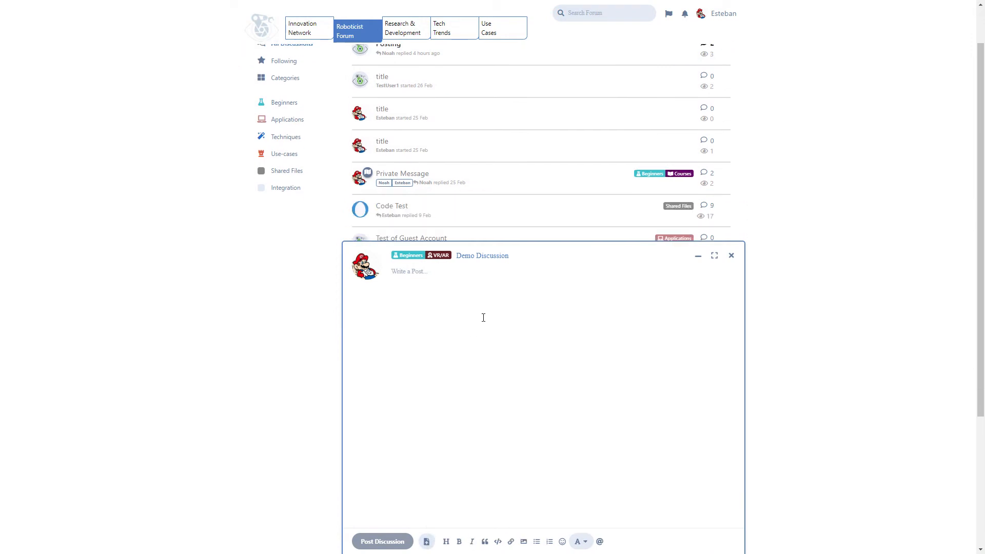
# Write "Type some text" in the post body, making "Type" bold, "some" italic and "text" a quote
pyautogui.write('Type some text')
pyautogui.moveTo(404, 268); pyautogui.dragTo(389, 267)
pyautogui.click(459, 541)
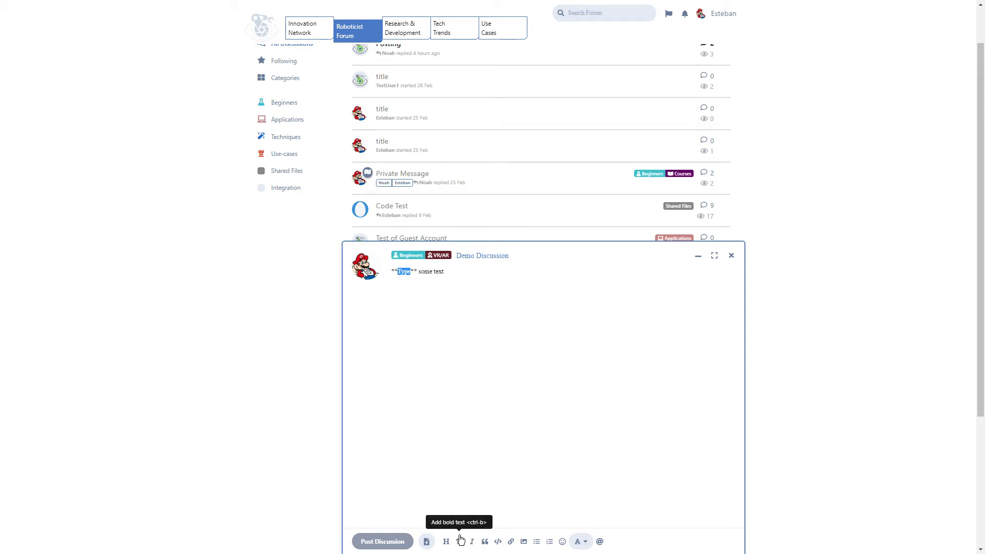
pyautogui.moveTo(418, 271); pyautogui.dragTo(433, 272)
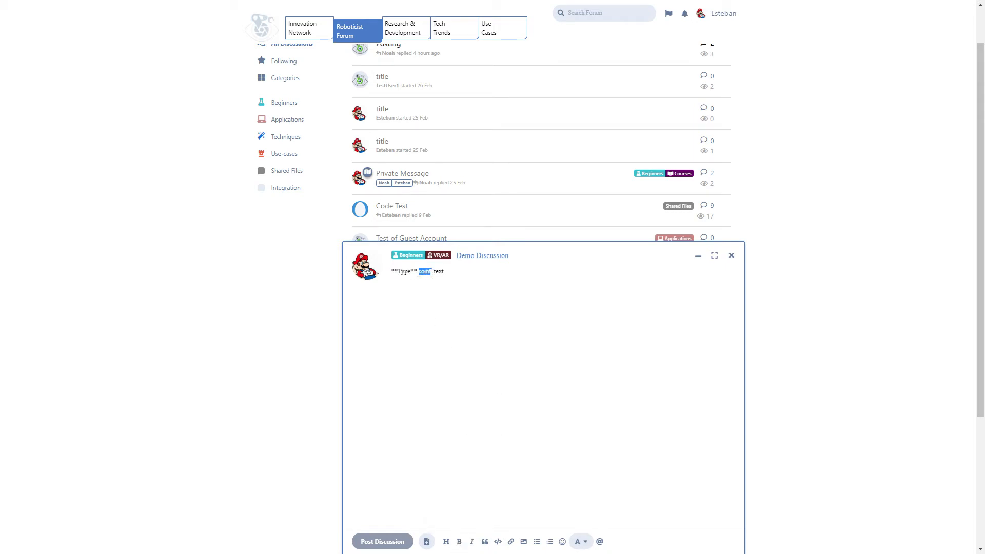
pyautogui.click(472, 542)
pyautogui.moveTo(441, 272); pyautogui.dragTo(454, 272)
pyautogui.click(485, 542)
# Insert a code block below the quote containing print("Hello World");
pyautogui.click(470, 333)
pyautogui.click(498, 543)
pyautogui.write('print();')
pyautogui.press('Left')
pyautogui.press('Left')
pyautogui.write('""')
pyautogui.press('Left')
pyautogui.write('Hello World')
pyautogui.click(534, 493)
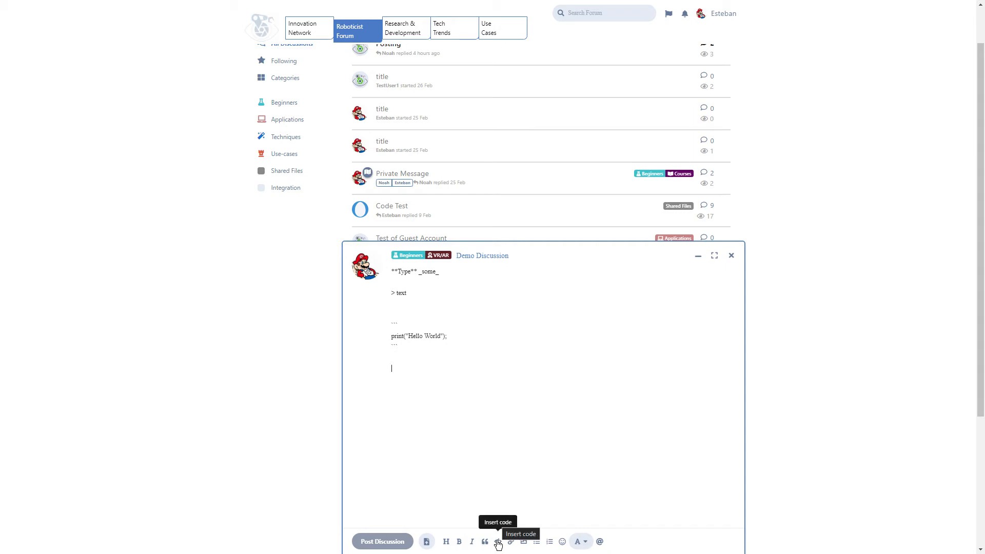
pyautogui.click(512, 542)
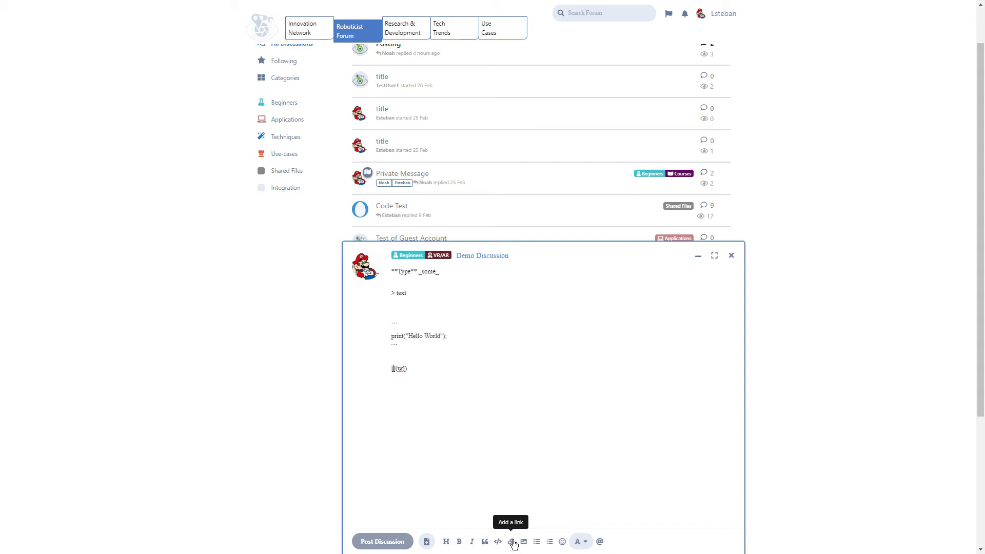
pyautogui.moveTo(311, 29); pyautogui.dragTo(394, 367)
pyautogui.click(394, 367)
pyautogui.write('Robotics Academy')
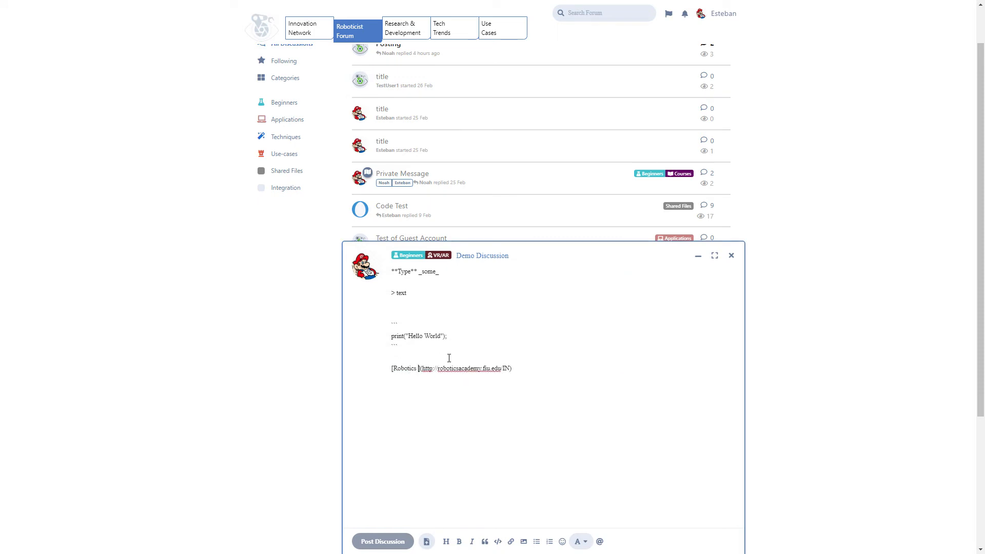
pyautogui.click(573, 374)
pyautogui.press('Return')
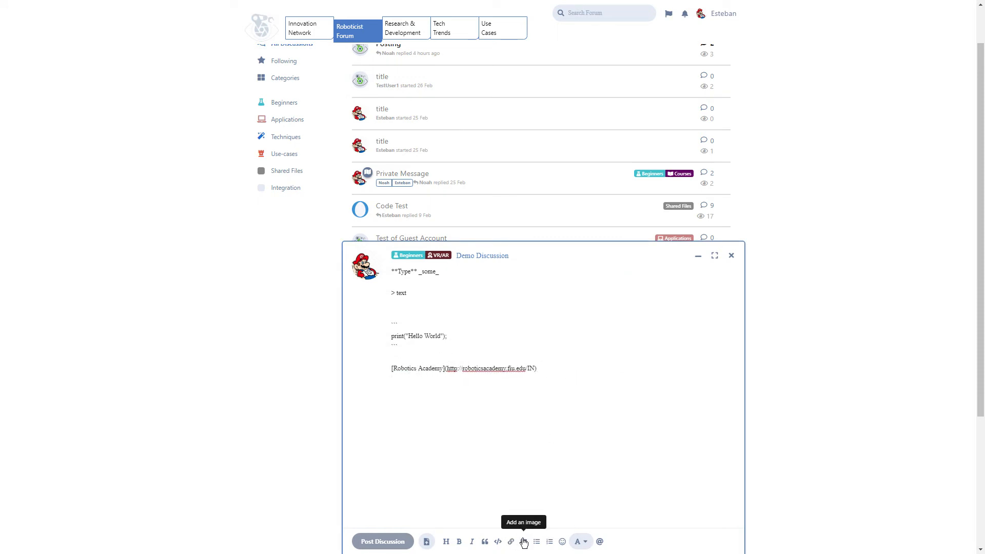
# Insert an image below the link, using the image address of the site's header logo
pyautogui.click(523, 541)
pyautogui.rightClick(265, 27)
pyautogui.click(309, 151)
pyautogui.doubleClick(404, 379)
pyautogui.hotkey('ctrl', 'v')
pyautogui.press('Return')
# Add a bulleted list with the items Need to Do, Demo, Video and Turn In
pyautogui.click(536, 541)
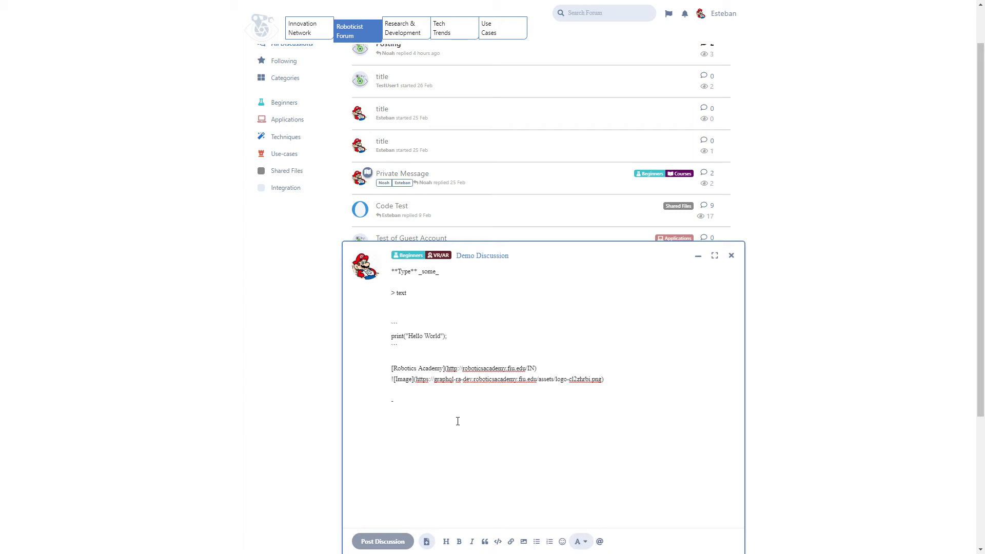
pyautogui.write('Need to Do')
pyautogui.press('Return')
pyautogui.write('Demo')
pyautogui.press('Return')
pyautogui.write('Video')
pyautogui.press('Return')
pyautogui.write('Turn In')
pyautogui.press('Return')
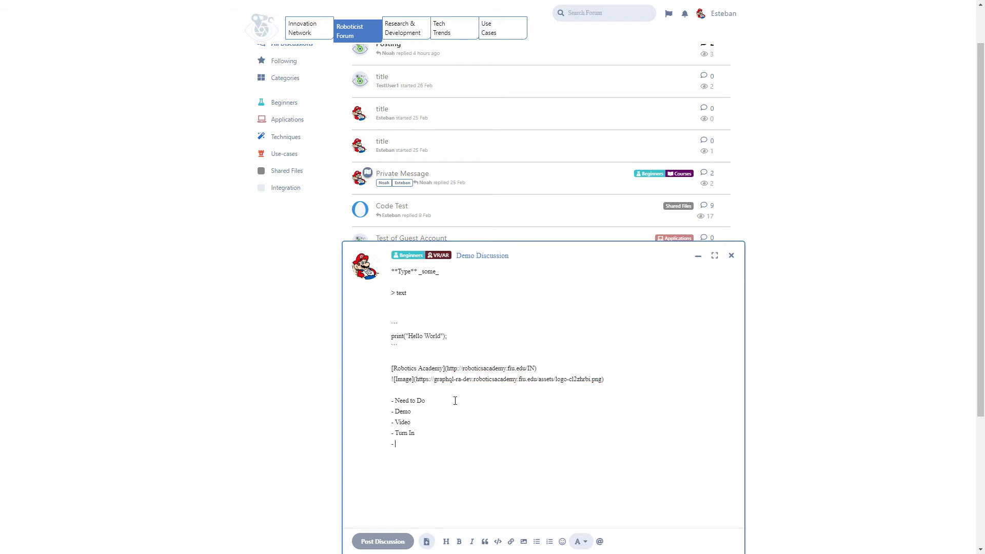
# Add a numbered list with the items Forum, Is and Great below the bulleted list
pyautogui.click(548, 541)
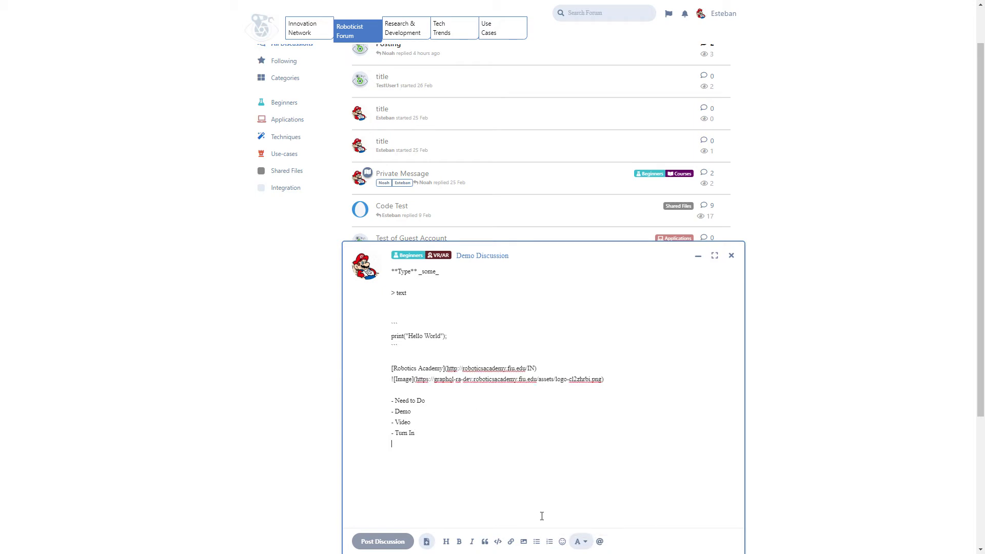
pyautogui.write('Forum')
pyautogui.press('Return')
pyautogui.write('Is')
pyautogui.press('Return')
pyautogui.write('Great')
pyautogui.press('Return')
# Mention the first suggested forum member below the numbered list, followed by the text "Clean up the code"
pyautogui.click(600, 542)
pyautogui.write('NOa')
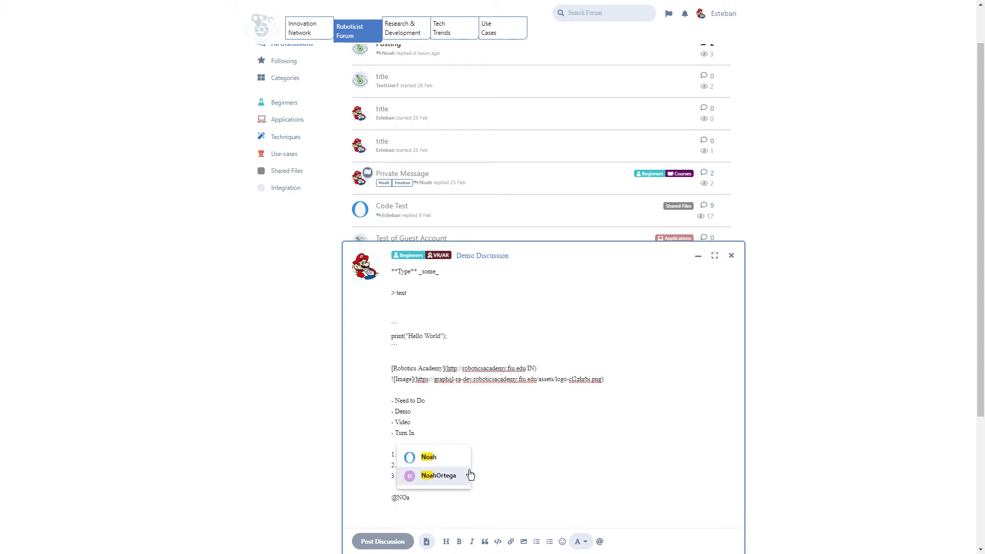
pyautogui.click(427, 457)
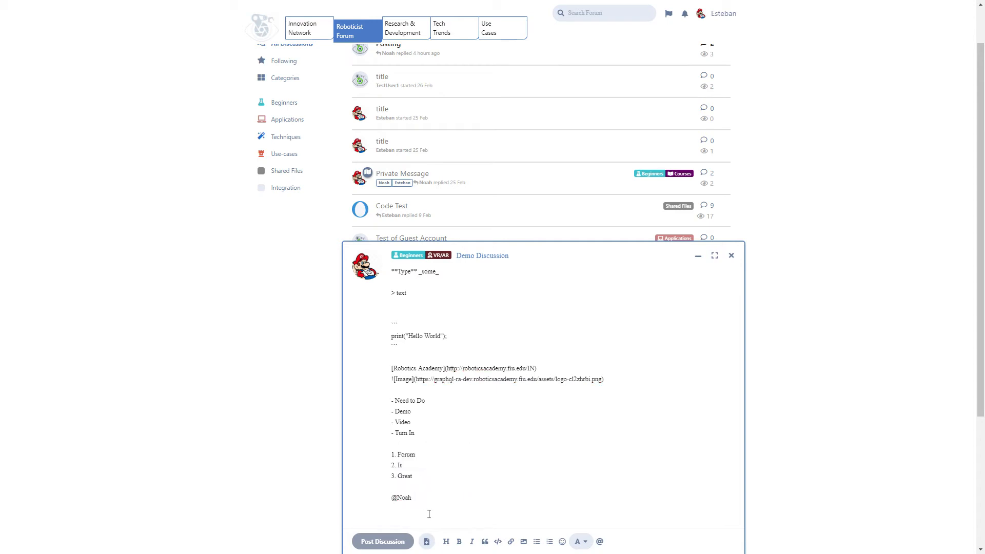
pyautogui.write('Take o')
pyautogui.press('BackSpace')
pyautogui.press('BackSpace')
pyautogui.press('BackSpace')
pyautogui.press('BackSpace')
pyautogui.write('Clean up the c')
pyautogui.write('e')
pyautogui.press('Return')
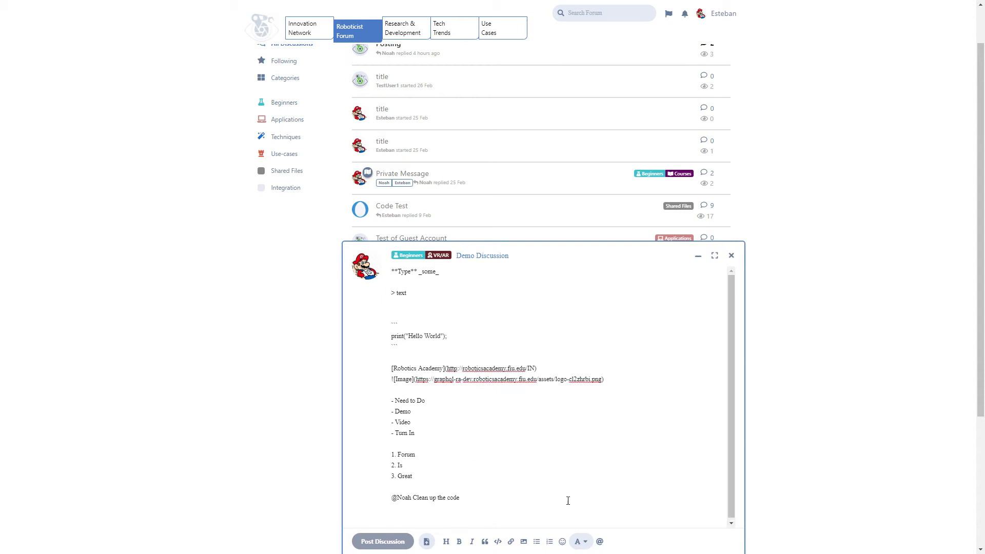
# Attach the image logo-obb7ig1g.png from the Web Logo folder on the Desktop to the post
pyautogui.click(424, 542)
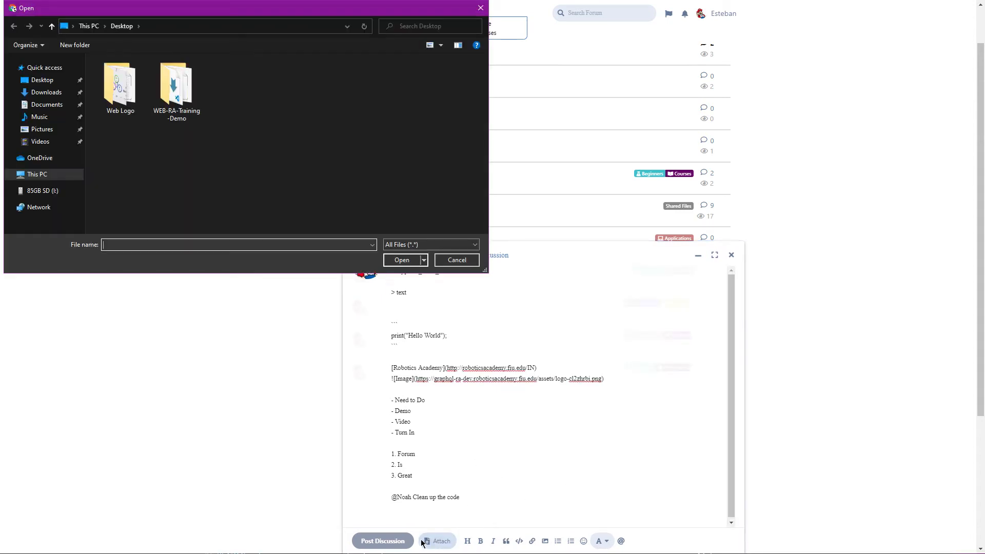
pyautogui.moveTo(187, 9); pyautogui.dragTo(437, 64)
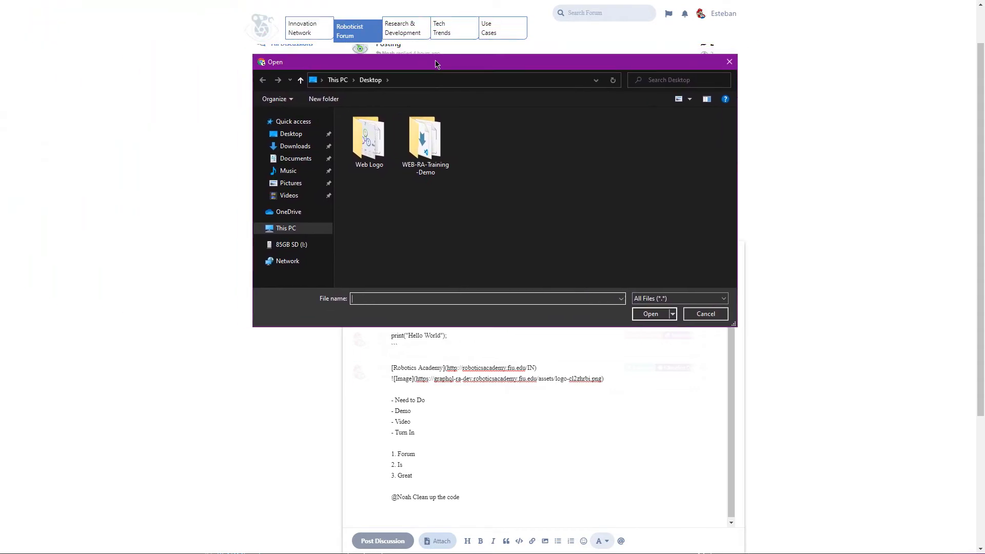
pyautogui.doubleClick(370, 139)
pyautogui.click(429, 242)
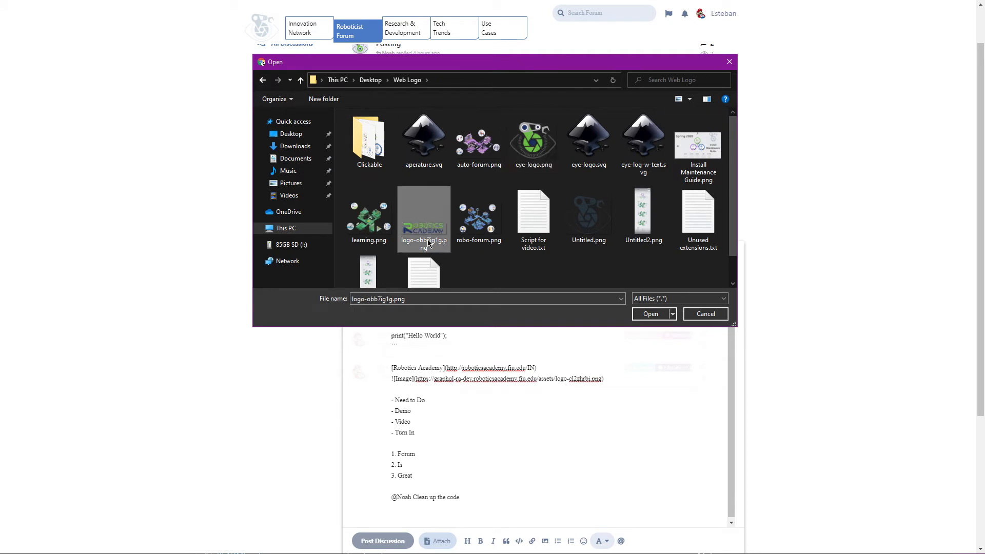
pyautogui.click(645, 316)
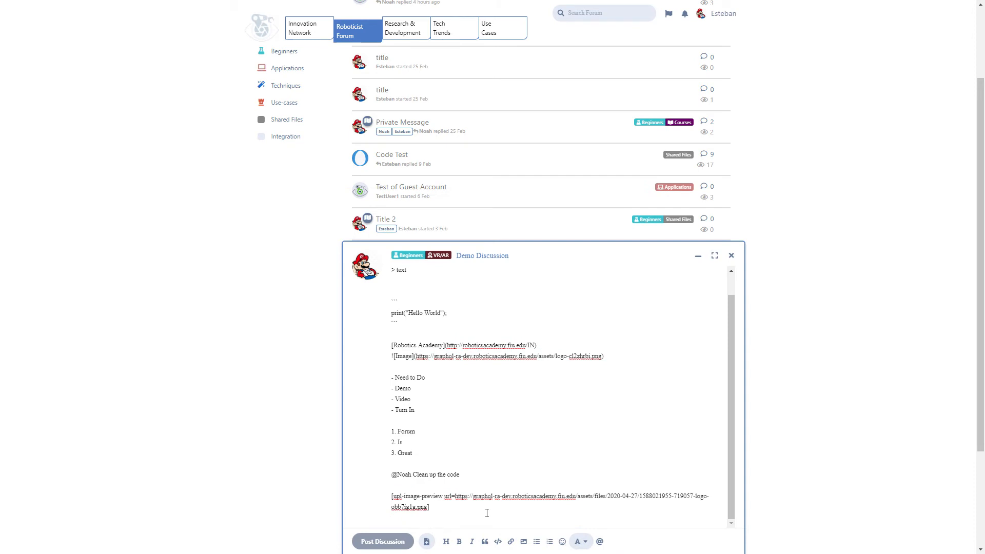
pyautogui.press('Return')
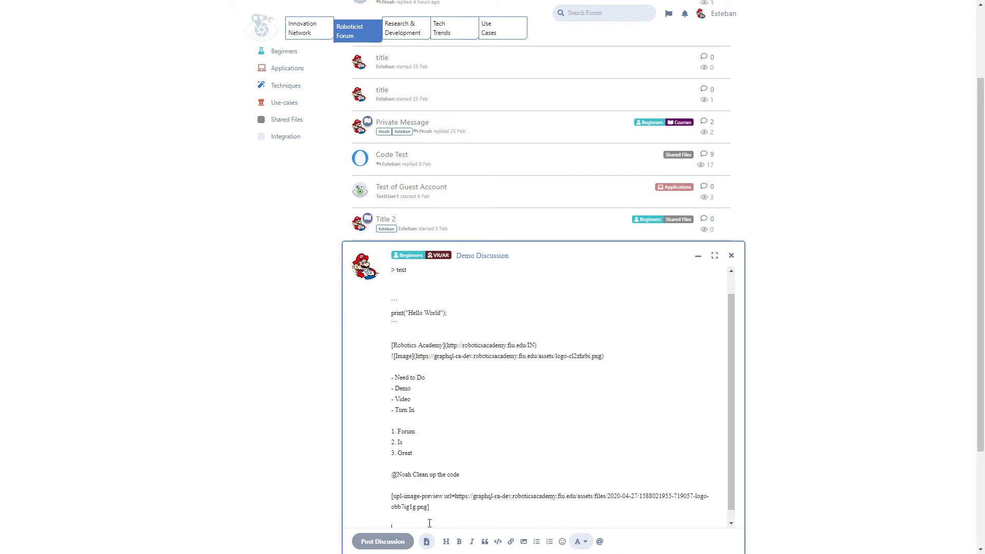
# Add three emojis below the attached image: a smiley, a red goblin mask and a ghost
pyautogui.scroll(-1, 462, 518)
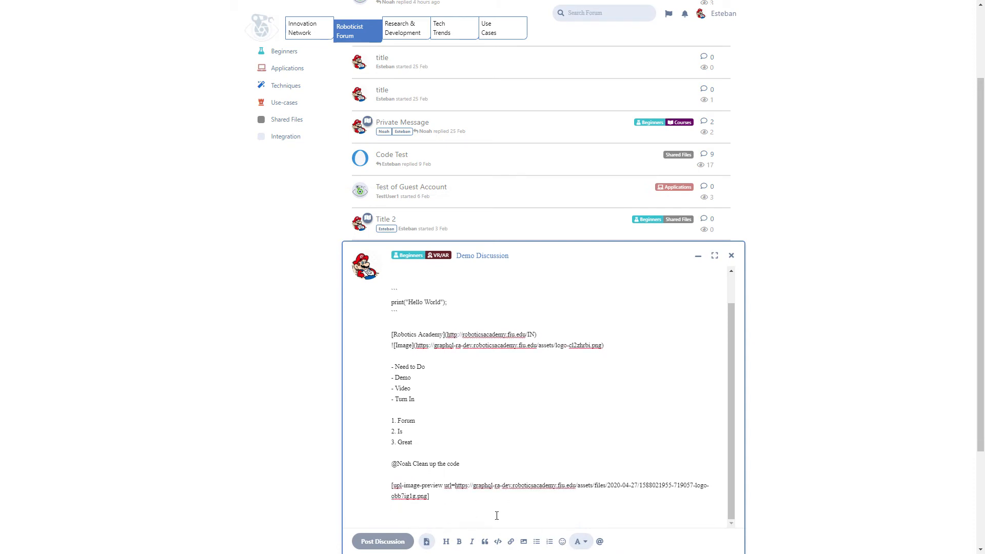
pyautogui.click(562, 541)
pyautogui.click(486, 460)
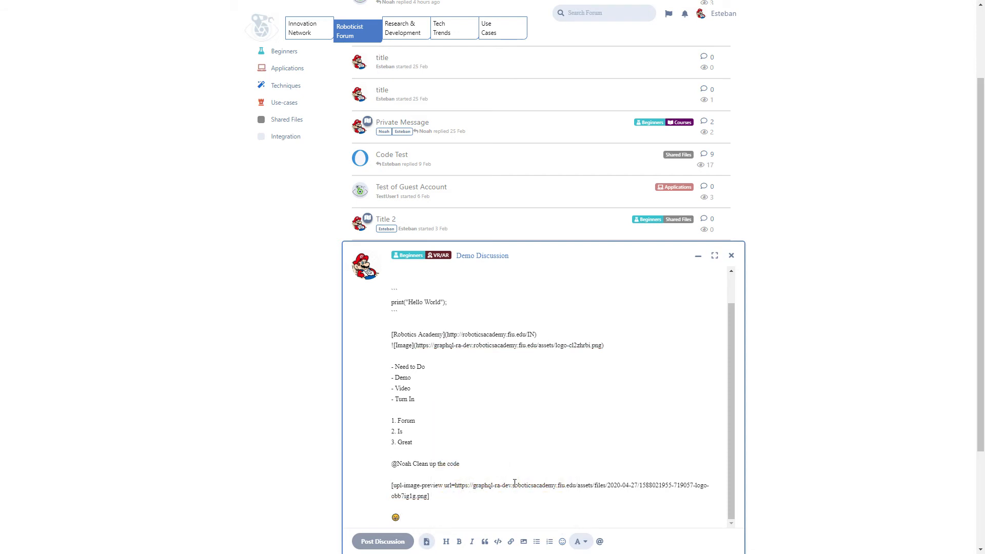
pyautogui.click(562, 541)
pyautogui.scroll(-2, 549, 517)
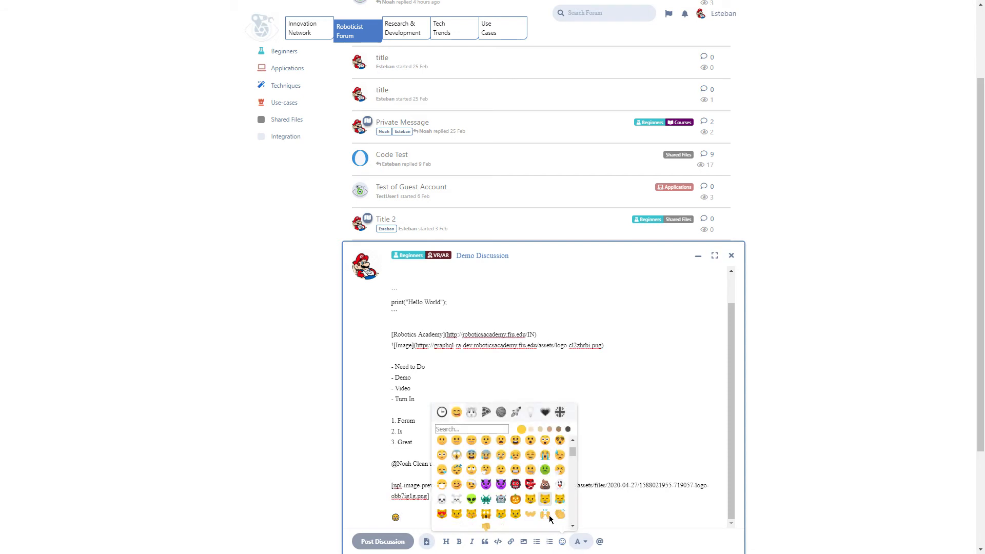
pyautogui.click(530, 472)
pyautogui.click(561, 542)
pyautogui.click(505, 505)
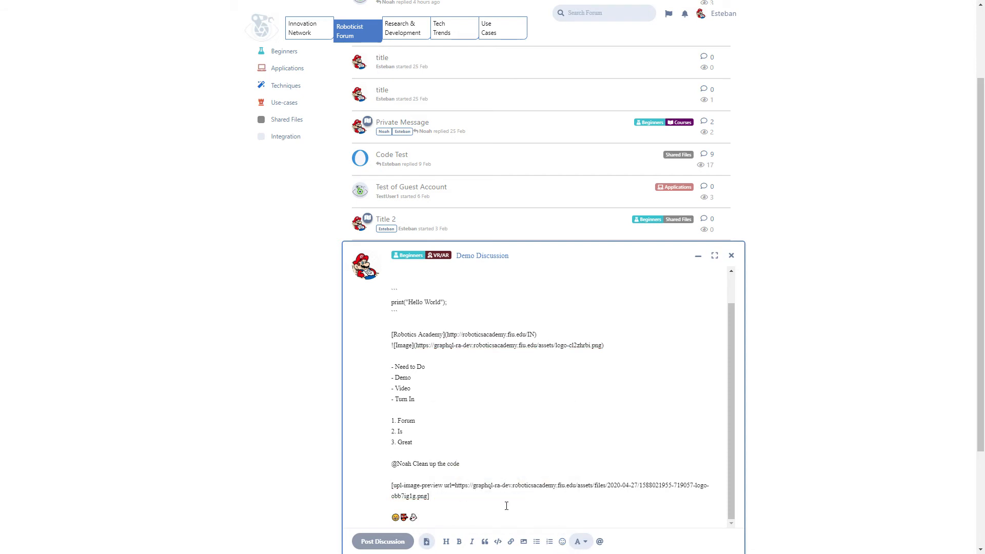
# Post the discussion and follow it
pyautogui.click(384, 545)
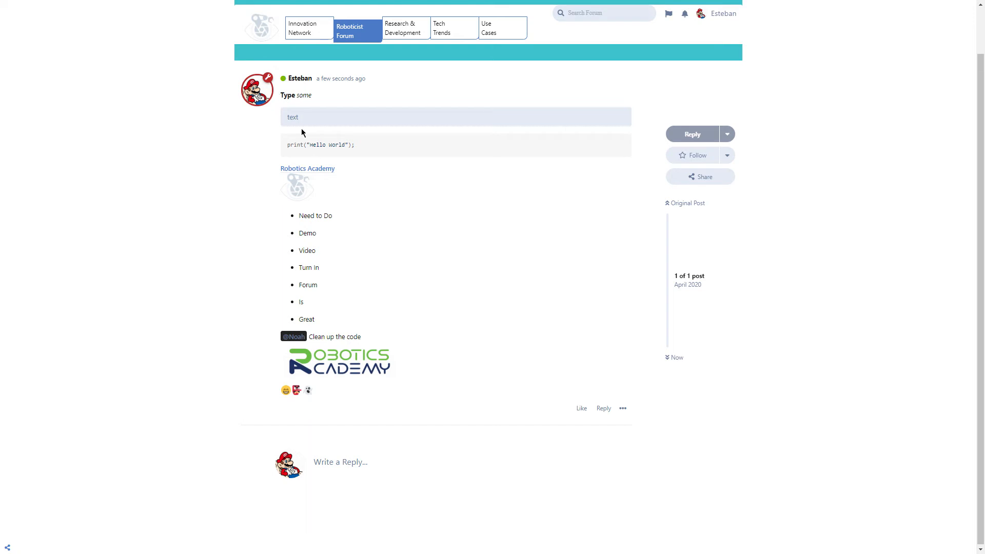
pyautogui.click(689, 157)
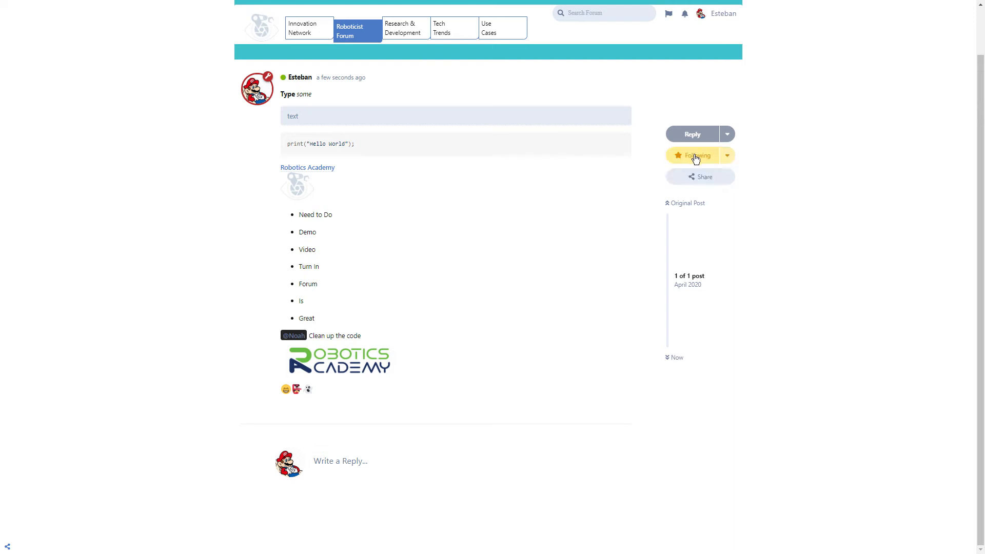
# View the posted discussion's social sharing options and return to the top of the discussion
pyautogui.click(690, 179)
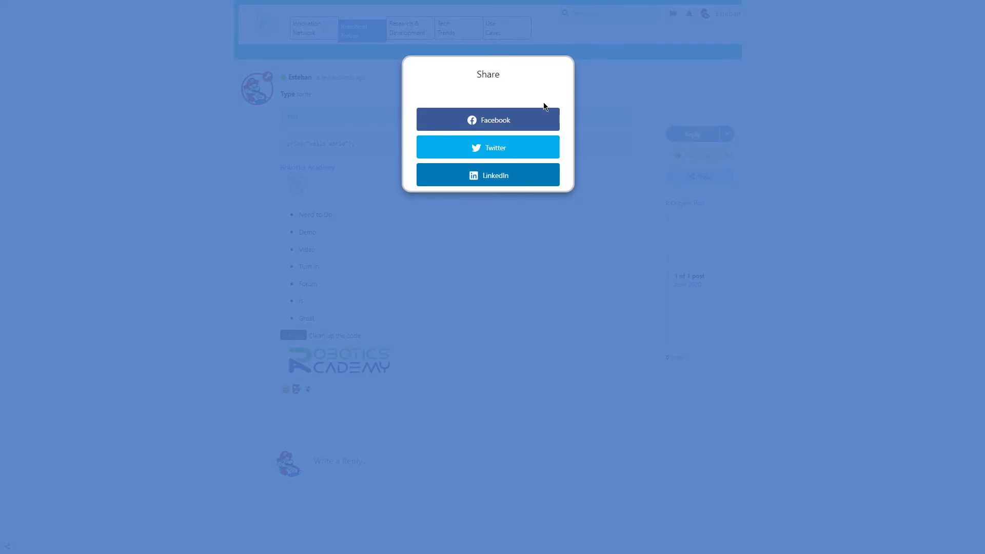
pyautogui.click(599, 94)
pyautogui.scroll(1, 594, 106)
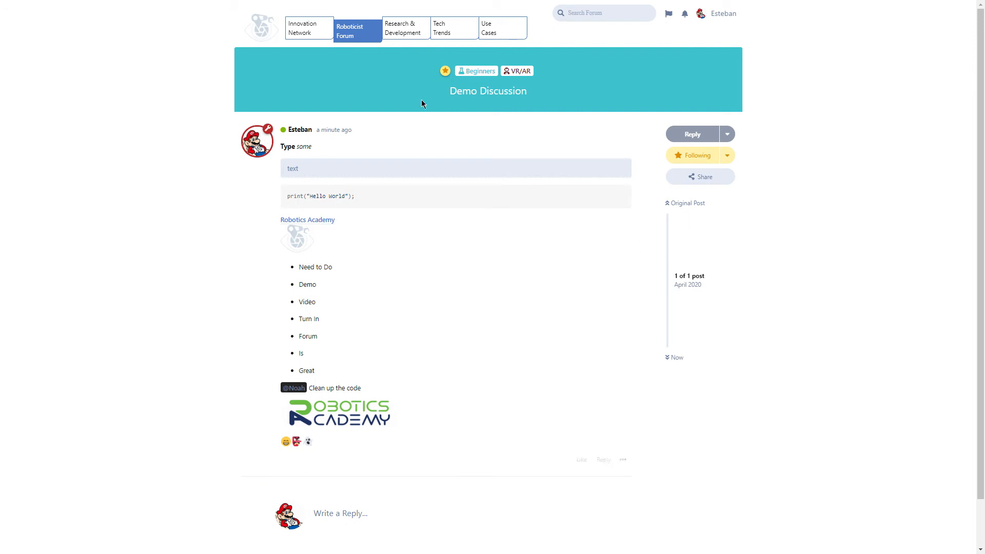
# Open the Code Test discussion, jumping between its original and newest posts, and view the last post's eye logo image enlarged
pyautogui.click(362, 41)
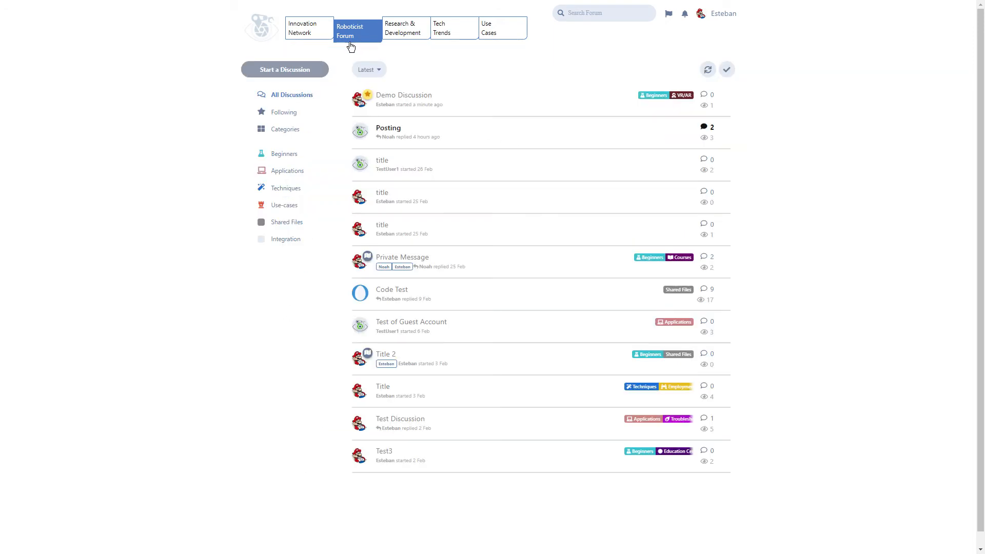
pyautogui.click(516, 299)
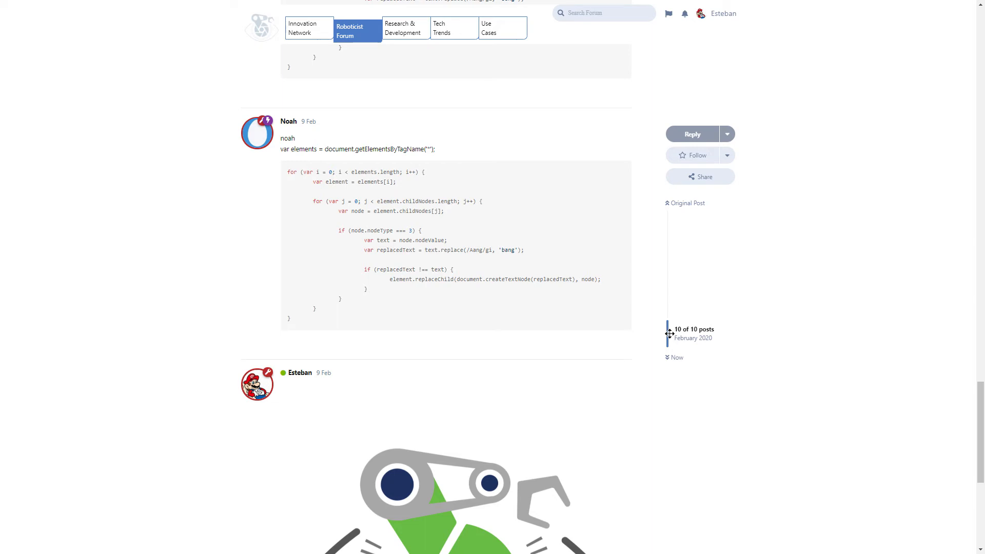
pyautogui.click(680, 205)
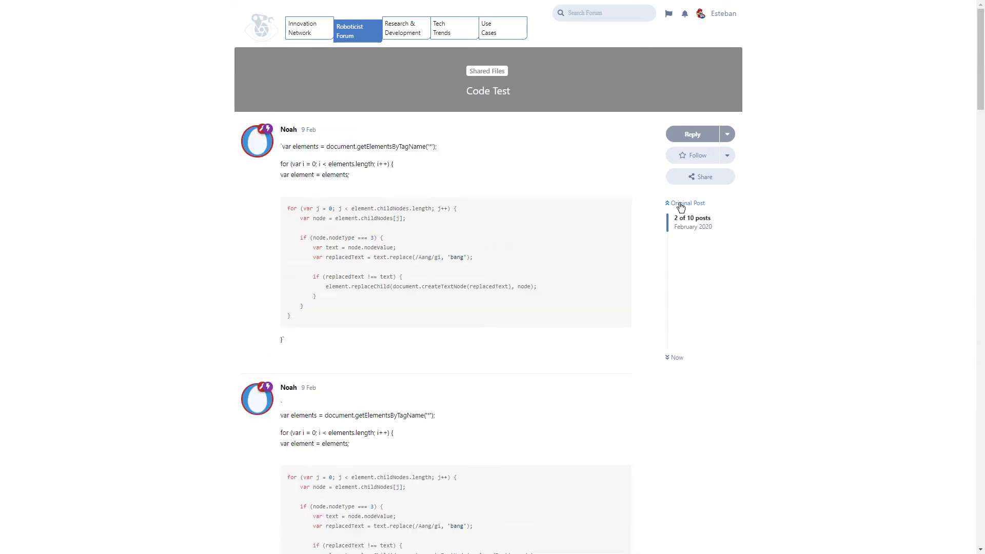
pyautogui.click(679, 360)
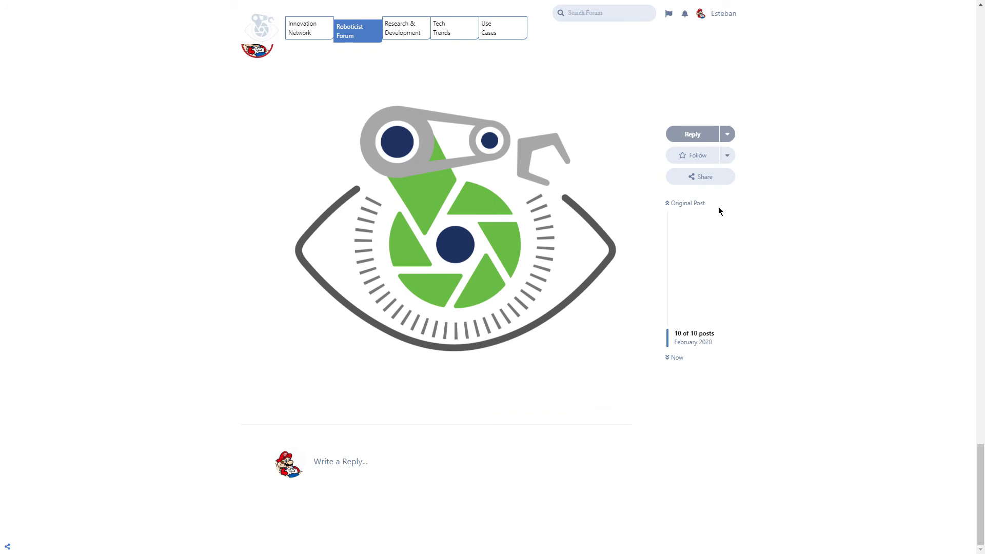
pyautogui.click(689, 205)
pyautogui.click(677, 356)
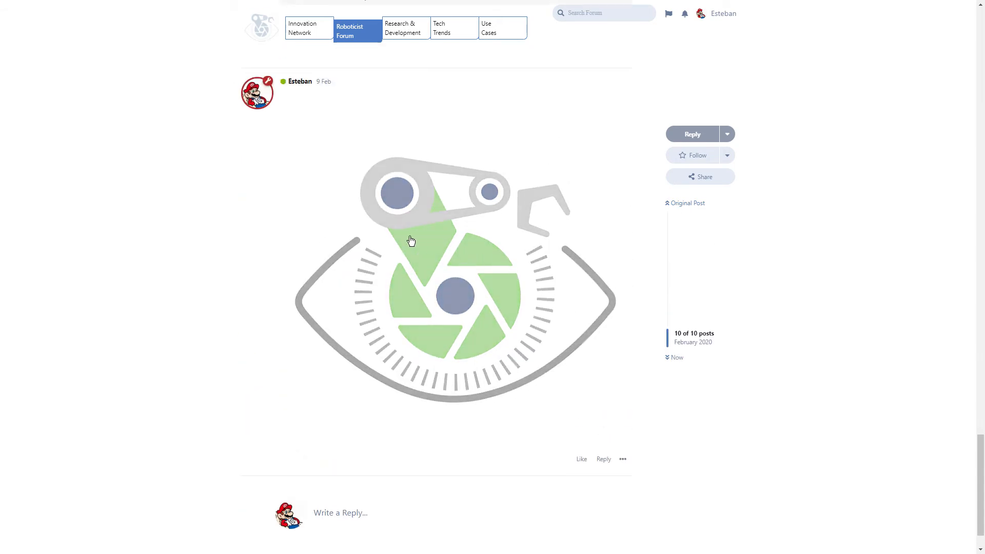
pyautogui.click(460, 297)
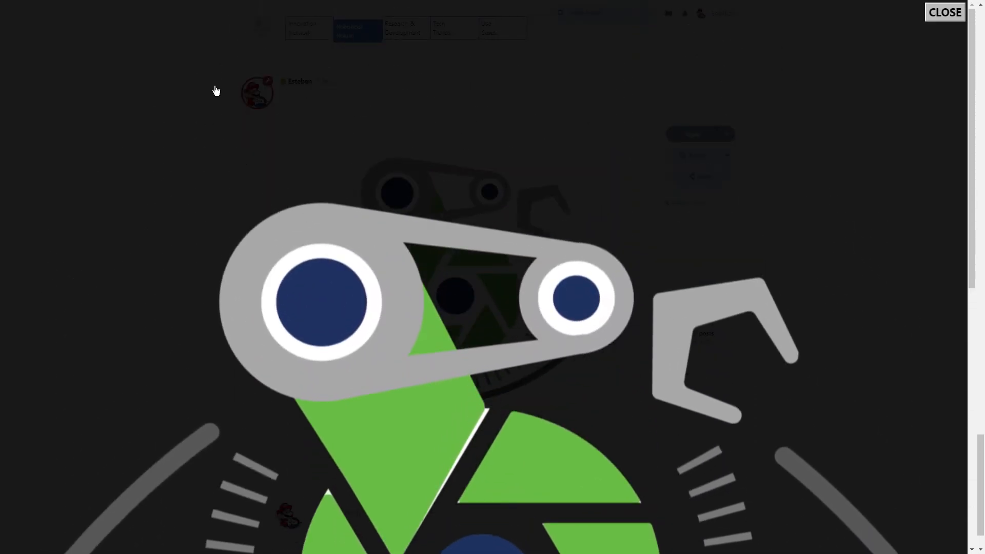
pyautogui.click(941, 15)
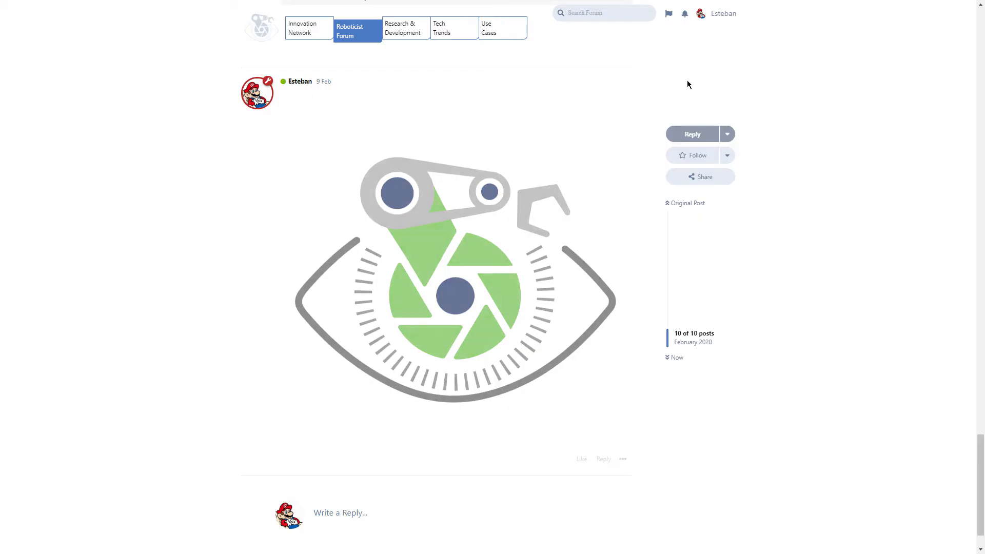
# Open the profile of the last post's author and add a second, blank entry to its profile buttons
pyautogui.click(263, 102)
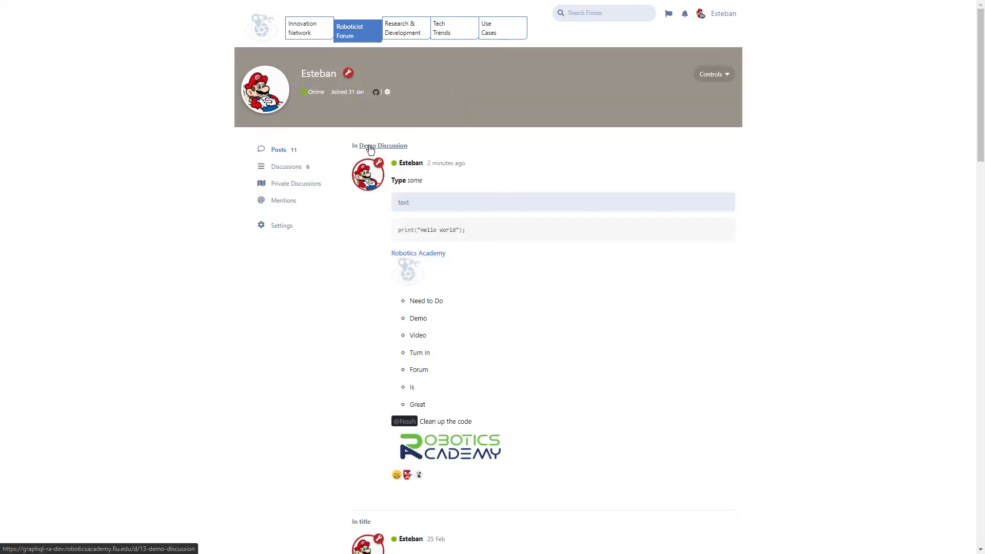
pyautogui.click(387, 92)
pyautogui.click(487, 120)
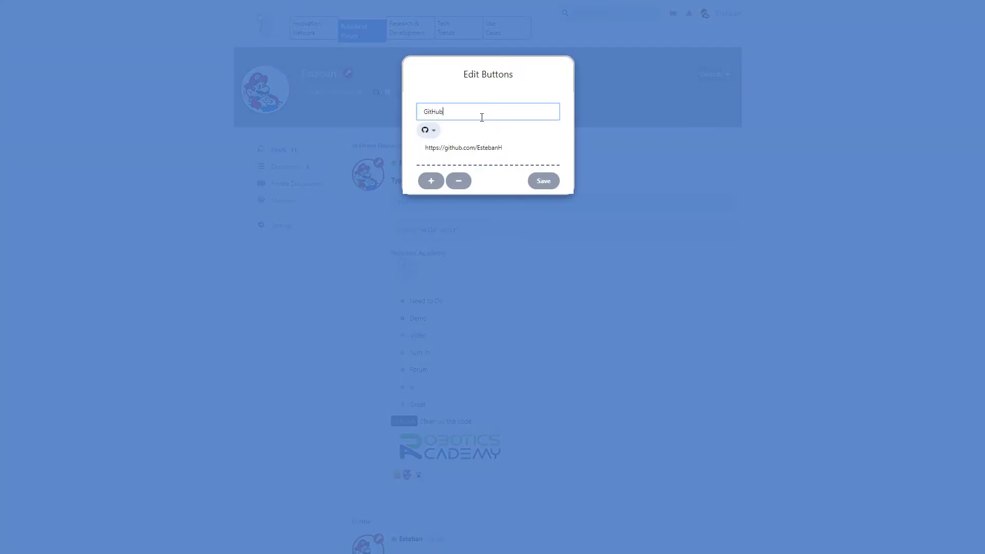
pyautogui.click(432, 181)
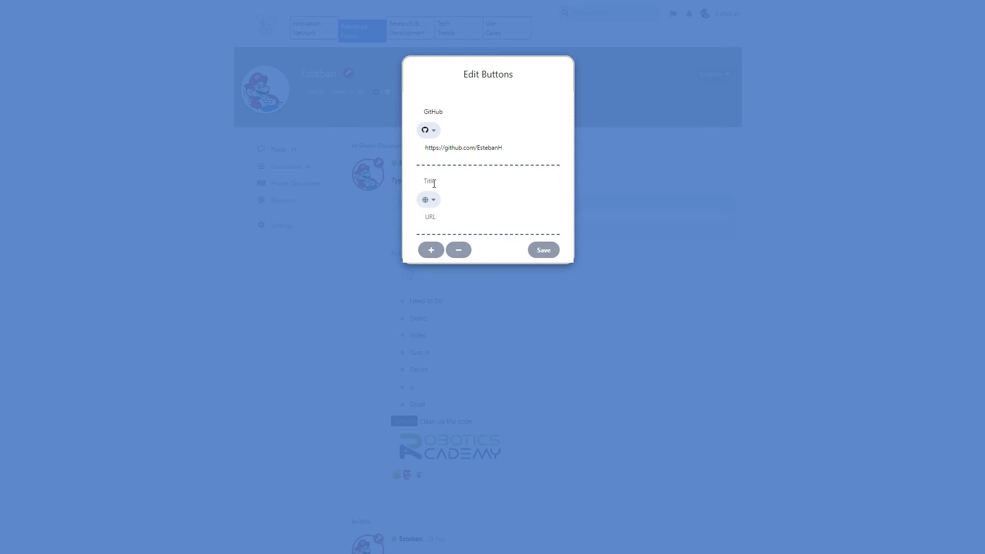
# Clear the GitHub button's URL, remove the extra blank entry and save the profile buttons
pyautogui.click(468, 142)
pyautogui.hotkey('ctrl', 'a')
pyautogui.press('BackSpace')
pyautogui.click(459, 250)
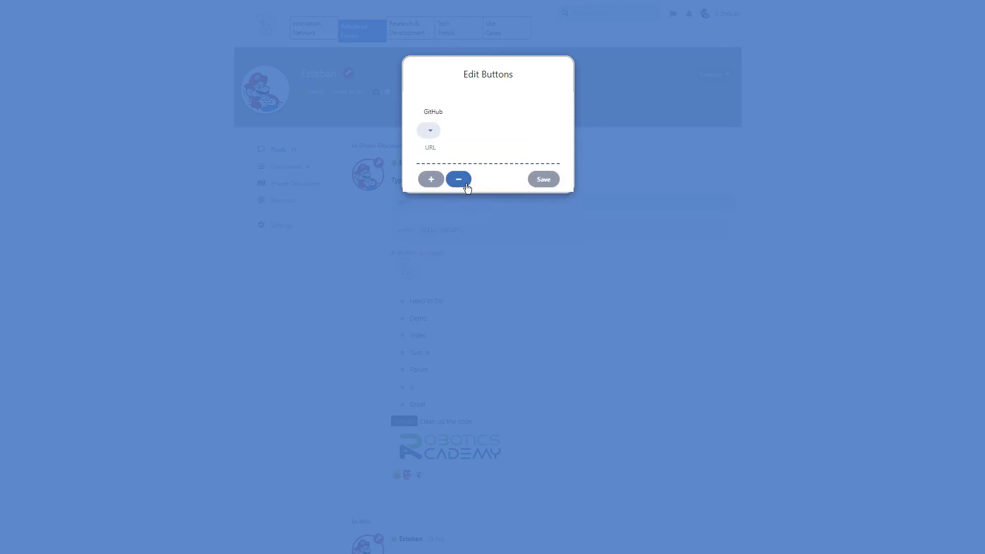
pyautogui.click(542, 181)
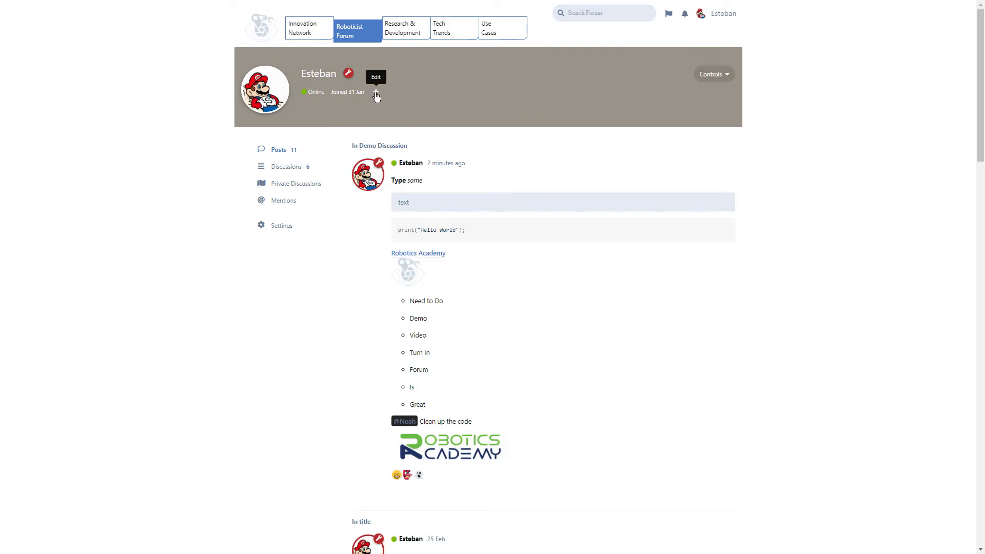
# Create a profile button titled GitHub School and paste the GitHub profile address as its URL
pyautogui.click(376, 95)
pyautogui.write('GitG')
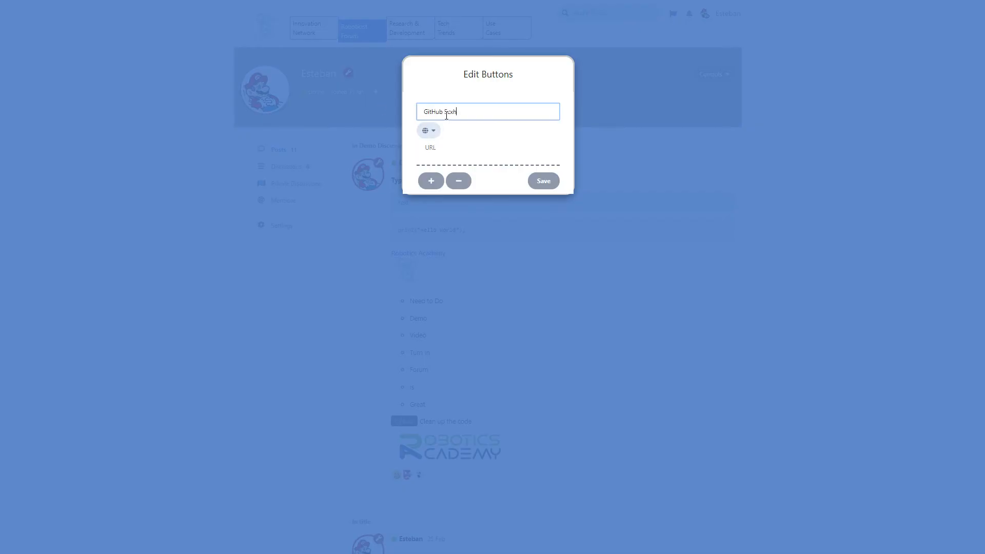
pyautogui.click(443, 148)
pyautogui.hotkey('ctrl', 'v')
# Browse the available icons, pick the GitHub icon for the GitHub School button and save the profile buttons
pyautogui.click(431, 132)
pyautogui.scroll(-4, 432, 259)
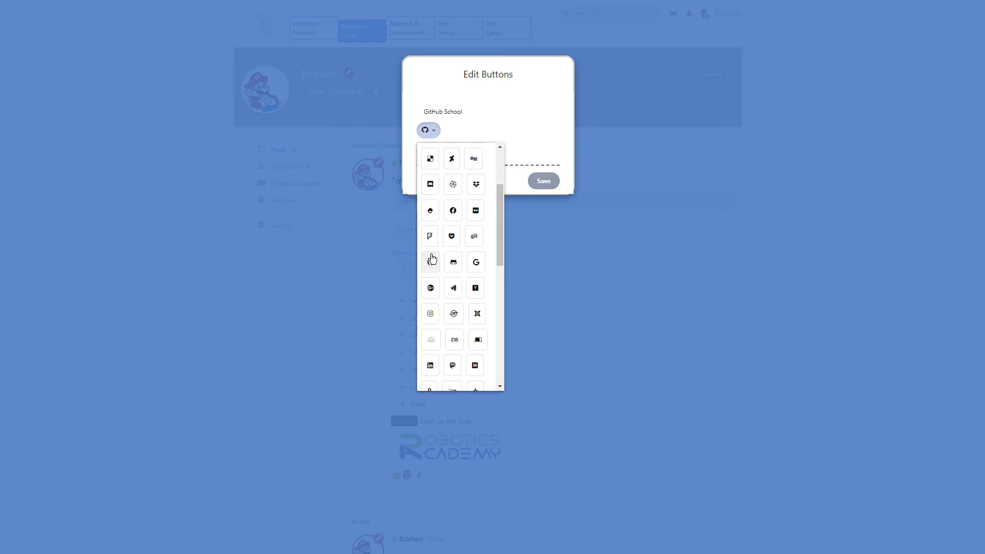
pyautogui.scroll(-5, 467, 305)
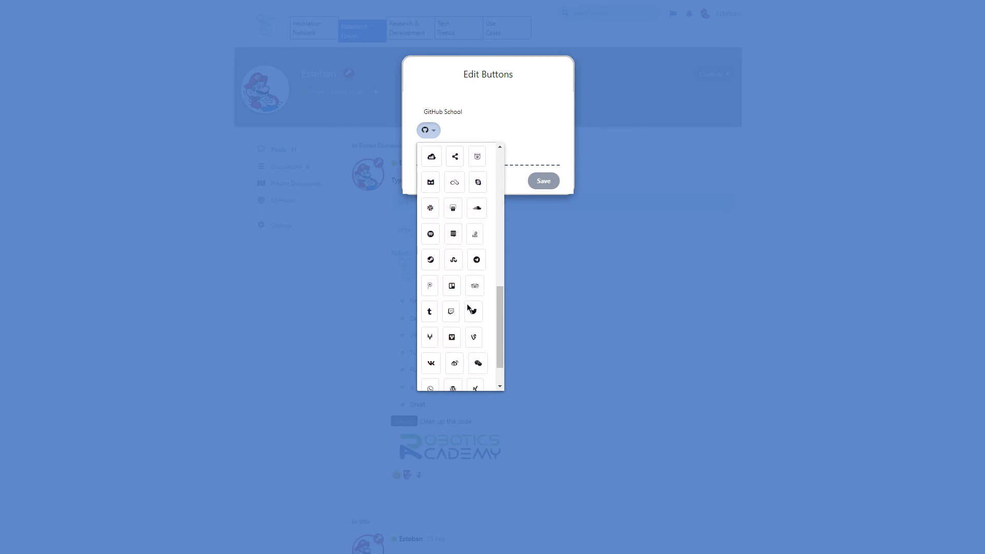
pyautogui.scroll(8, 490, 350)
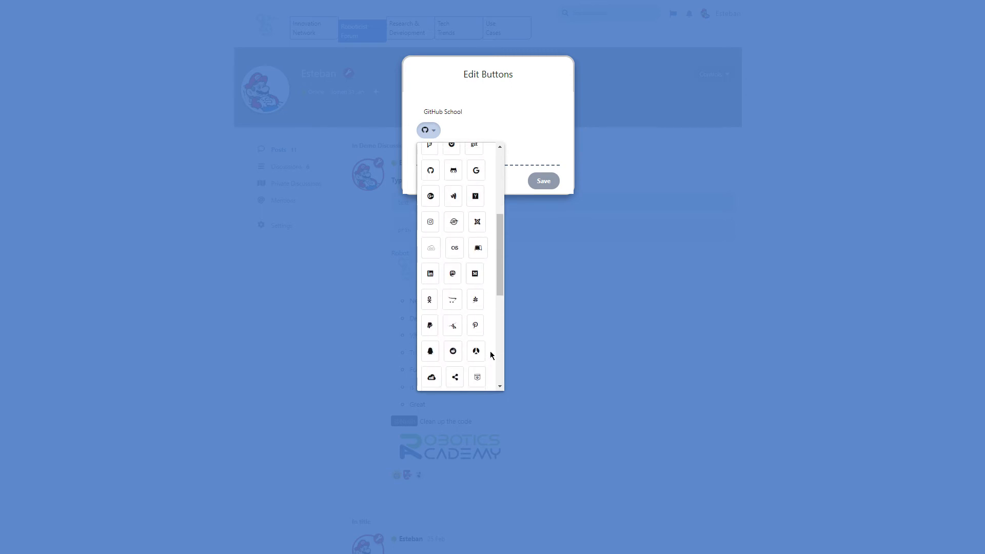
pyautogui.scroll(1, 487, 334)
pyautogui.click(432, 155)
pyautogui.click(544, 181)
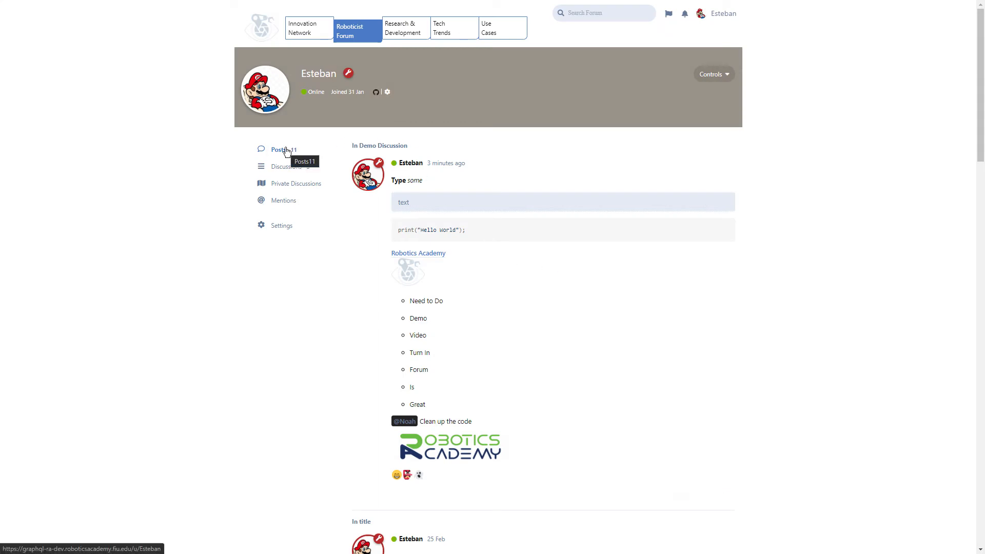
# View the profile's discussions, private discussions, mentions and notification settings
pyautogui.click(307, 166)
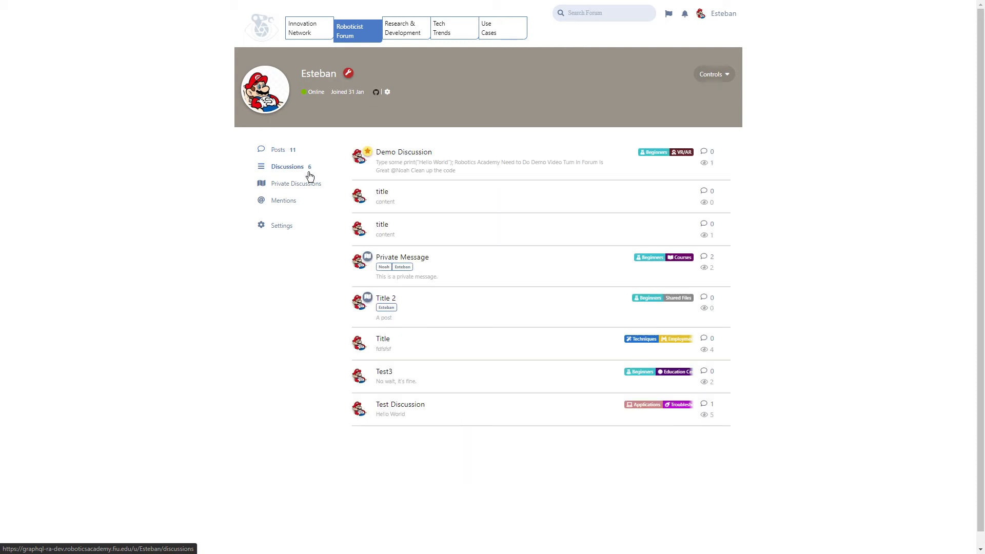
pyautogui.click(313, 188)
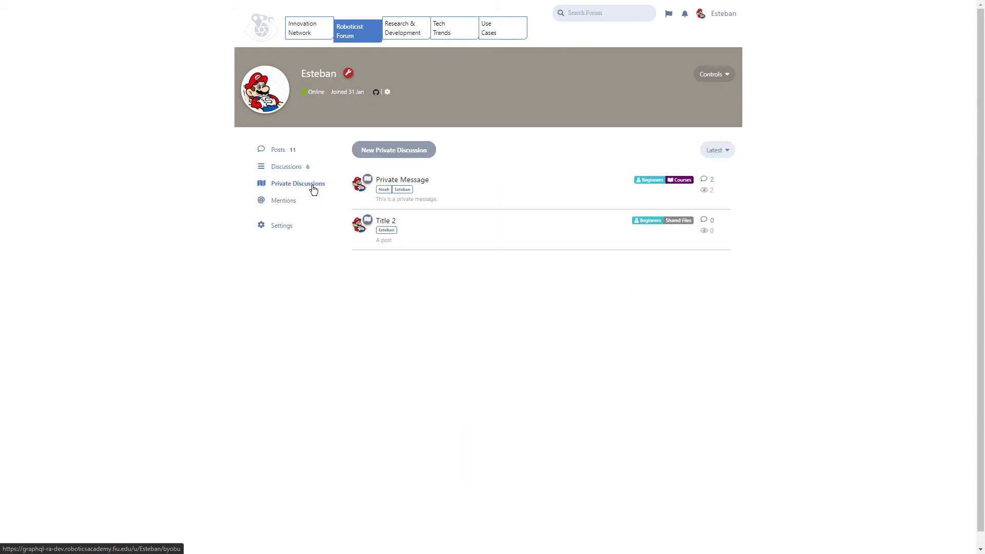
pyautogui.click(285, 206)
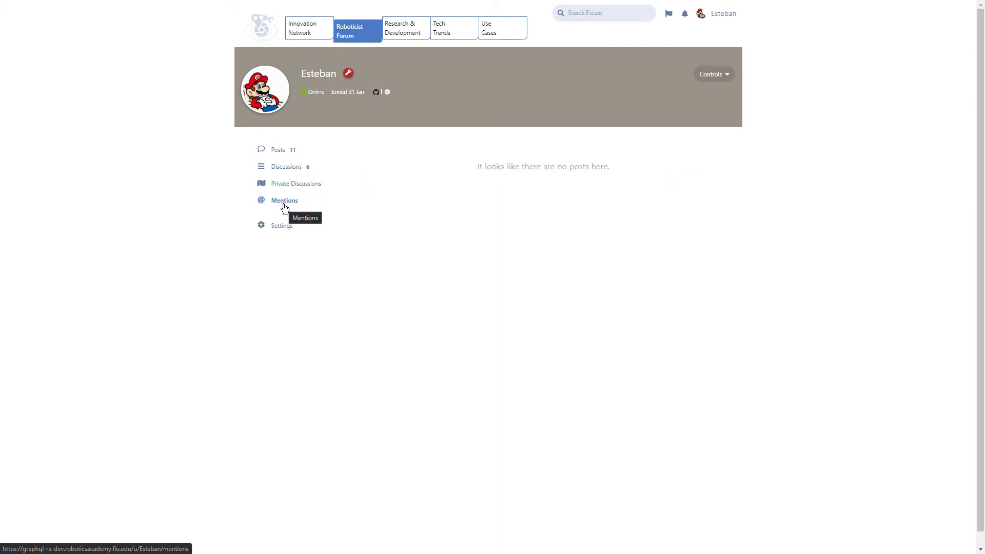
pyautogui.click(282, 236)
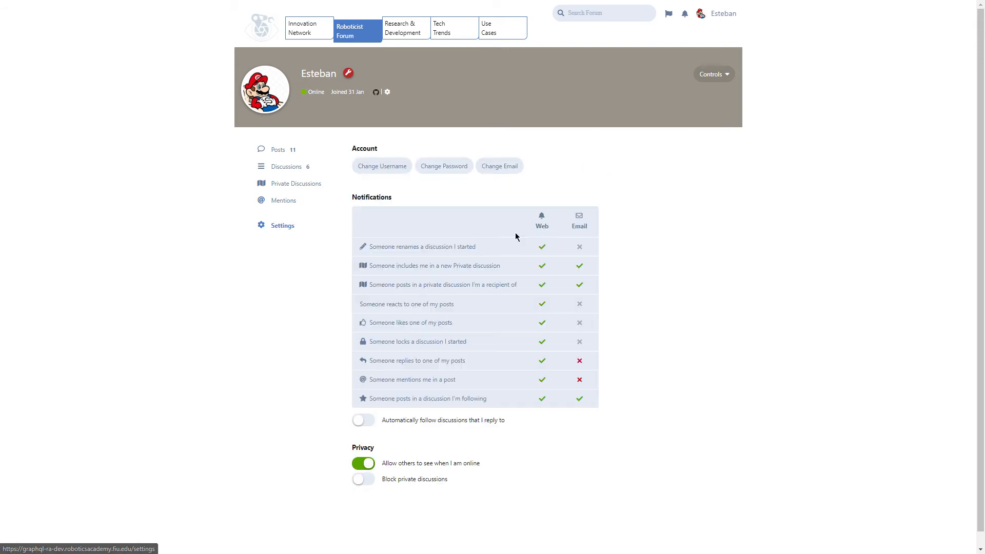
pyautogui.click(578, 250)
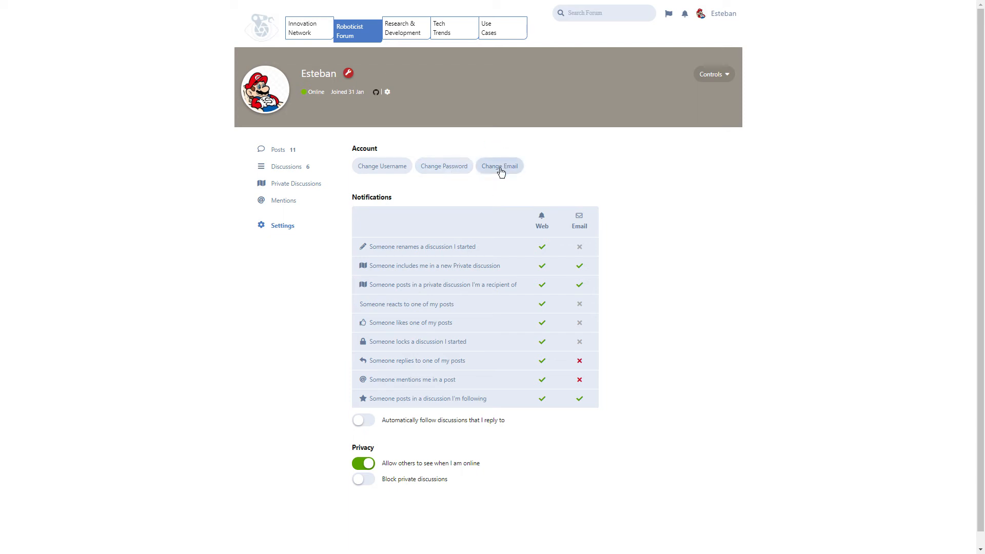
# View the profile's control options and the Edit User dialog with its username and groups, without changing anything
pyautogui.click(727, 74)
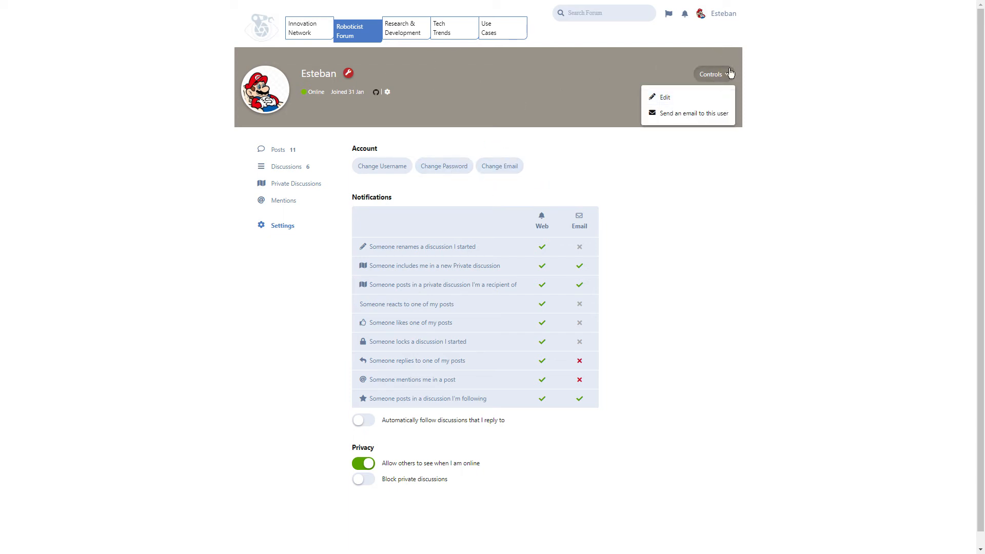
pyautogui.click(702, 95)
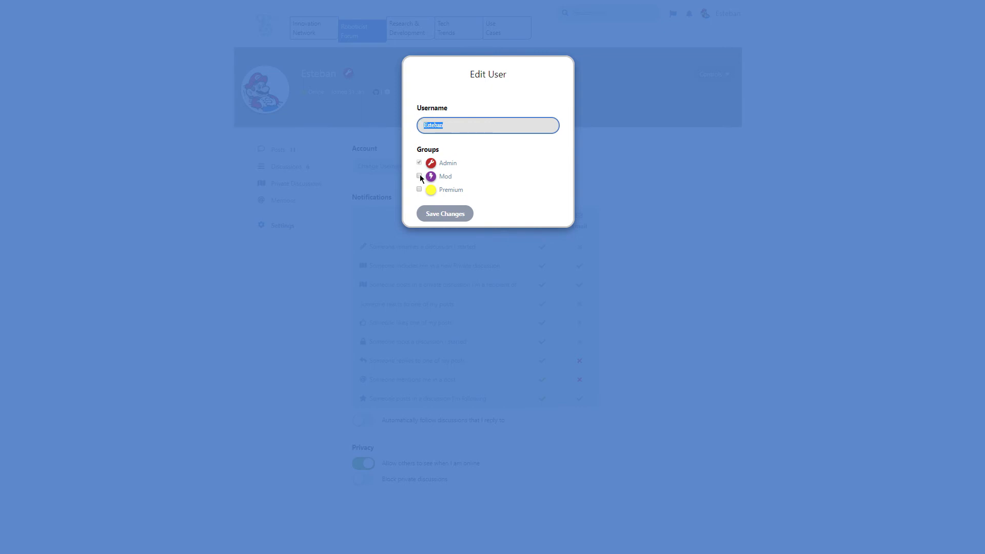
pyautogui.click(359, 193)
pyautogui.click(720, 73)
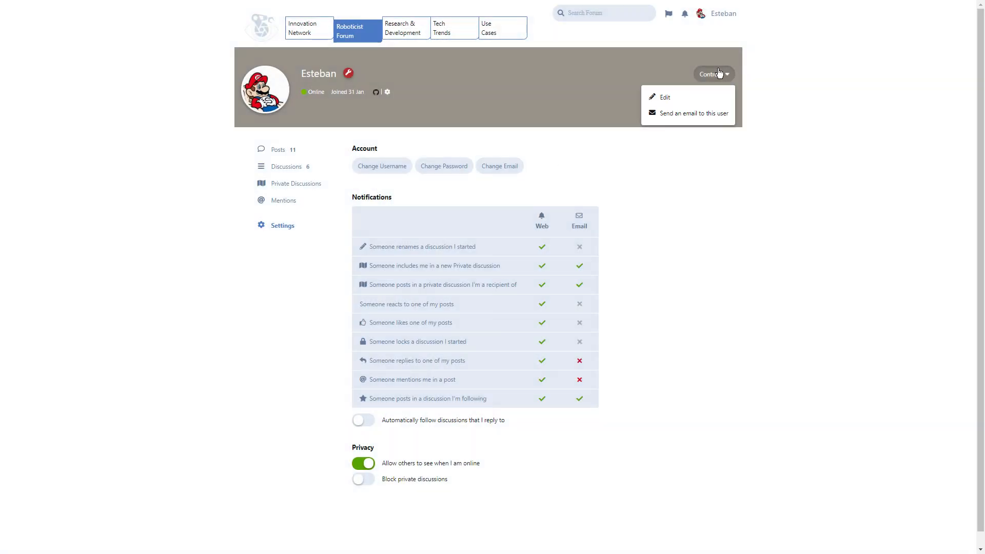
pyautogui.click(674, 127)
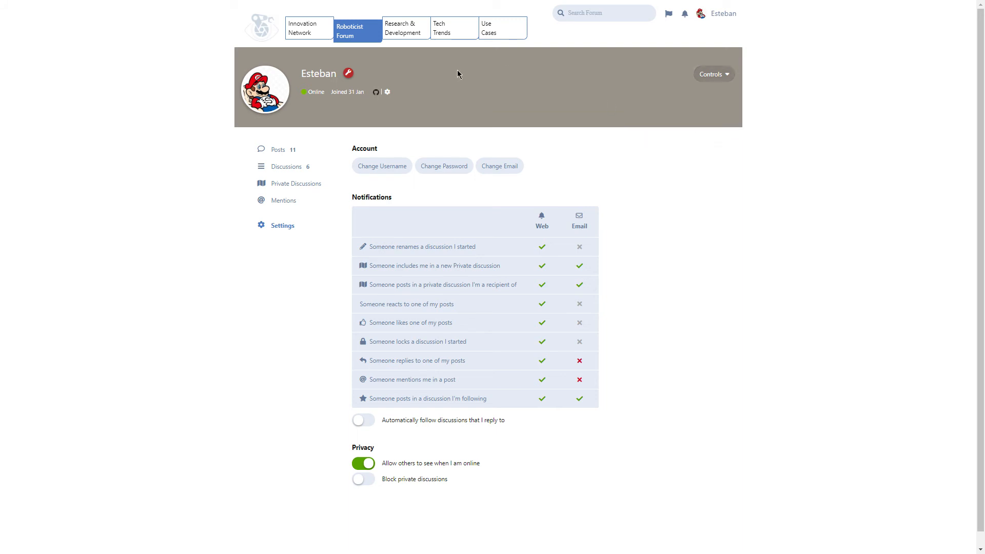
# Start a new private discussion from the profile, adding one other forum user as recipient
pyautogui.click(280, 185)
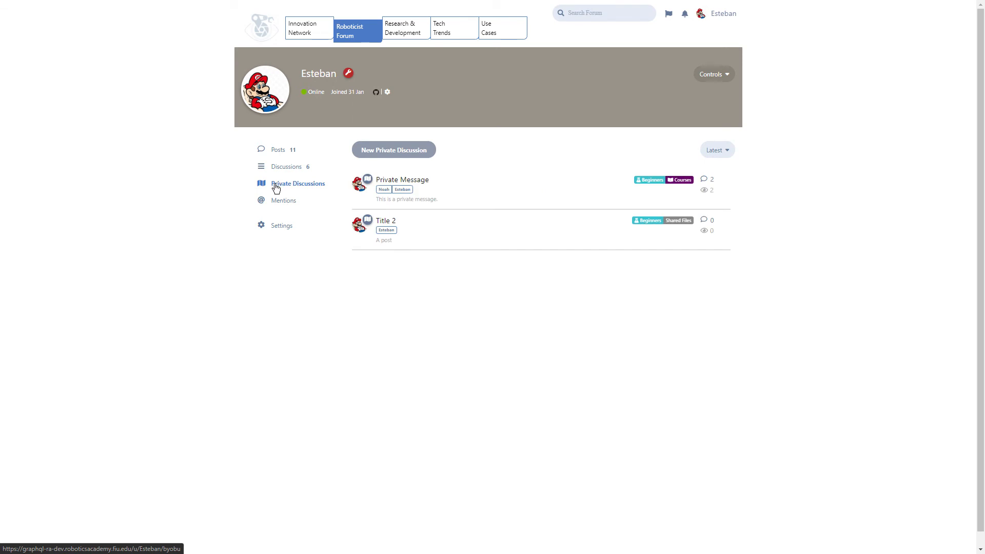
pyautogui.click(371, 152)
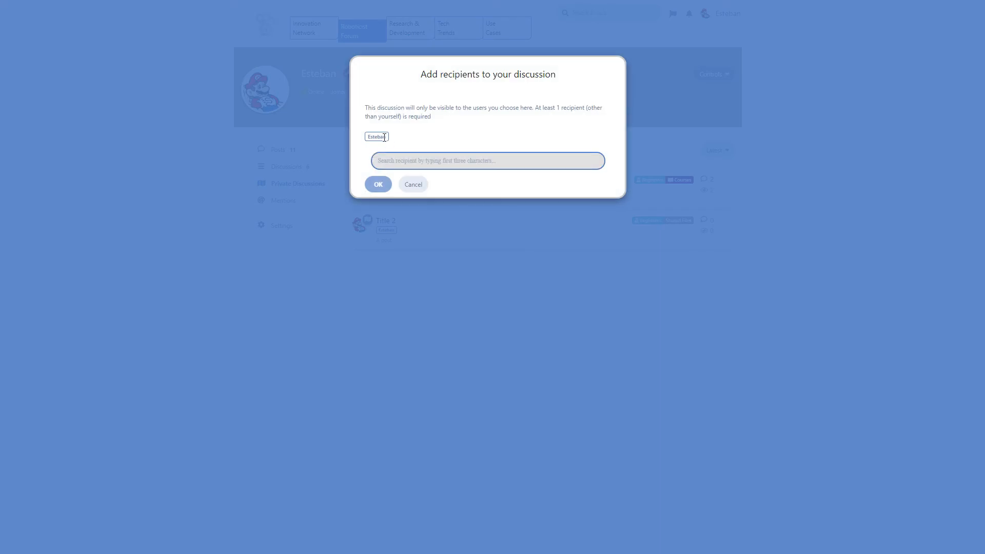
pyautogui.write('Noah')
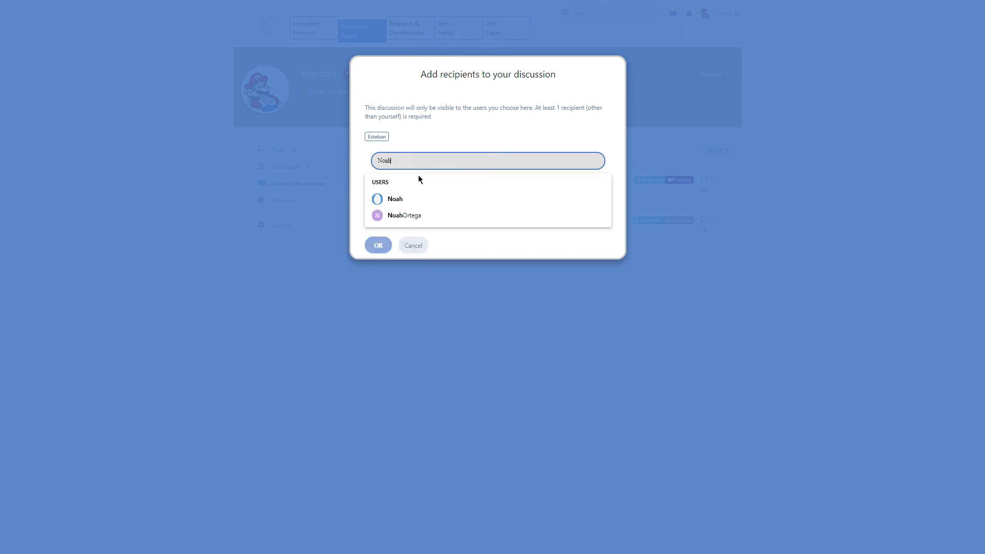
pyautogui.click(393, 199)
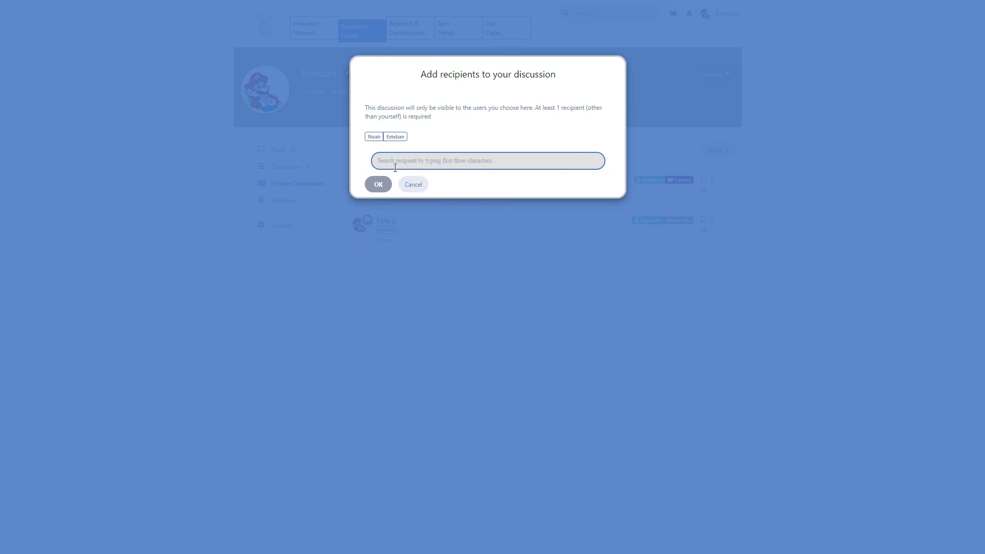
pyautogui.click(377, 191)
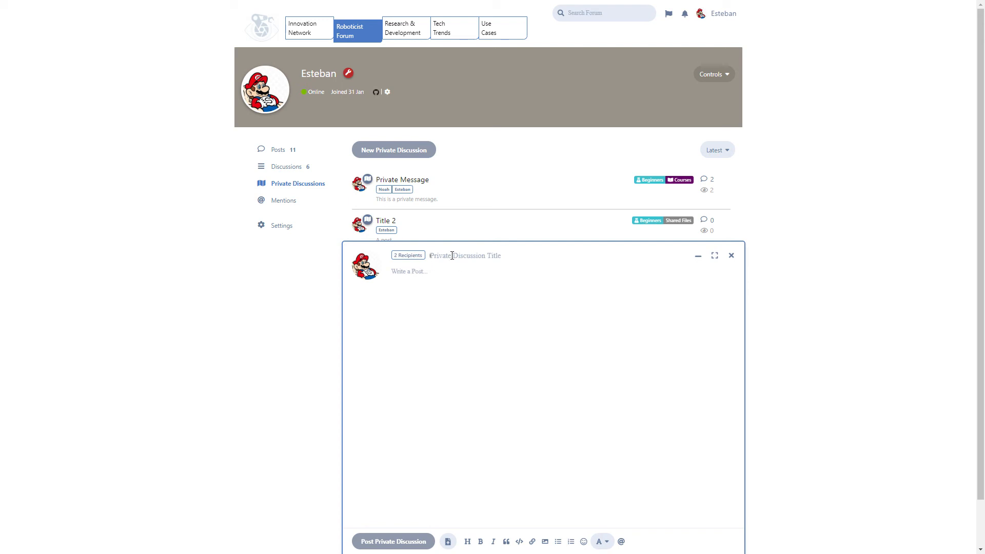
# Title the private discussion "Private Demo" and begin a numbered list in its body with the item "One"
pyautogui.write('Private Demo')
pyautogui.click(461, 317)
pyautogui.click(571, 541)
pyautogui.write('One')
pyautogui.press('Return')
# Rework the numbered list in the post body so its items read One, Two and Three
pyautogui.click(571, 542)
pyautogui.click(418, 277)
pyautogui.press('BackSpace')
pyautogui.press('BackSpace')
pyautogui.press('BackSpace')
pyautogui.press('BackSpace')
pyautogui.press('BackSpace')
pyautogui.press('BackSpace')
pyautogui.write('Two')
pyautogui.press('Return')
pyautogui.write('Three')
pyautogui.press('Up')
pyautogui.press('Up')
pyautogui.press('BackSpace')
pyautogui.write('One')
# Add the heading "A List" above the numbered list and post the private discussion
pyautogui.click(424, 265)
pyautogui.write('A List')
pyautogui.moveTo(423, 269); pyautogui.dragTo(377, 264)
pyautogui.click(467, 541)
pyautogui.click(399, 542)
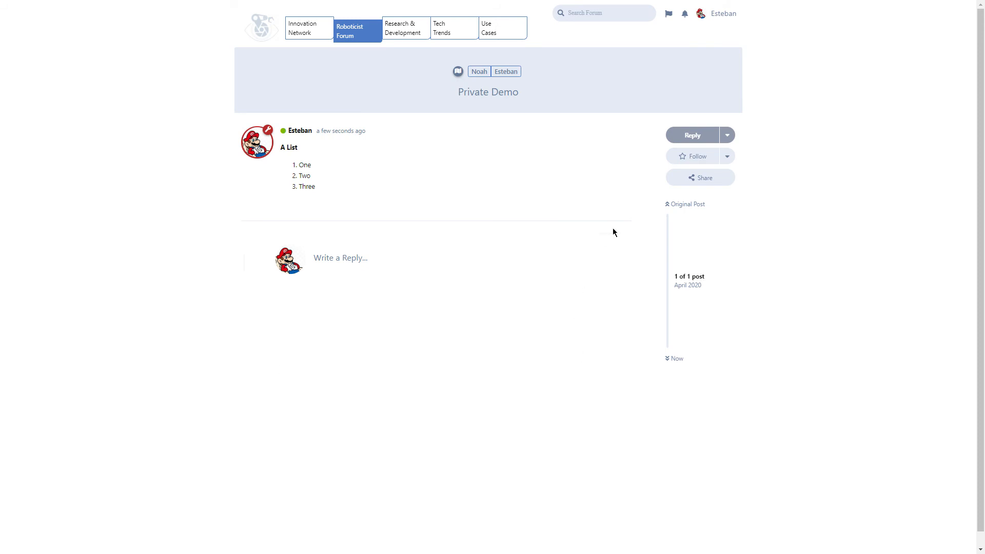
# View the notifications and the flagged posts, and return to the list of all discussions
pyautogui.click(685, 15)
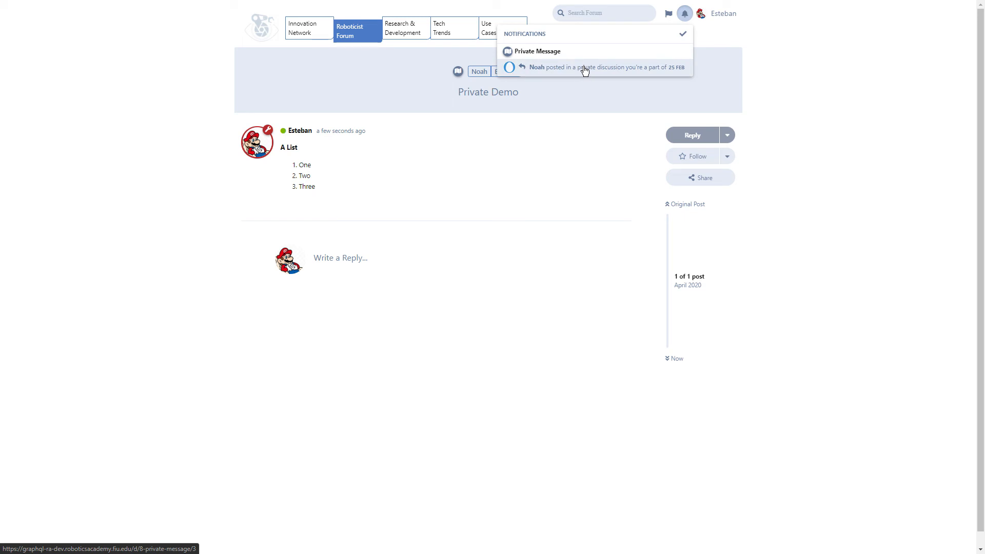
pyautogui.click(684, 17)
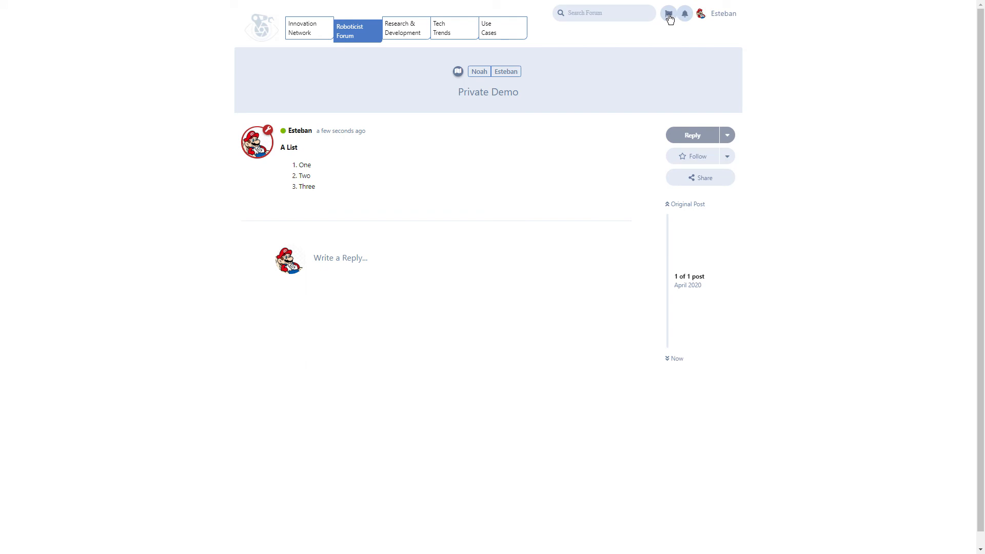
pyautogui.click(670, 18)
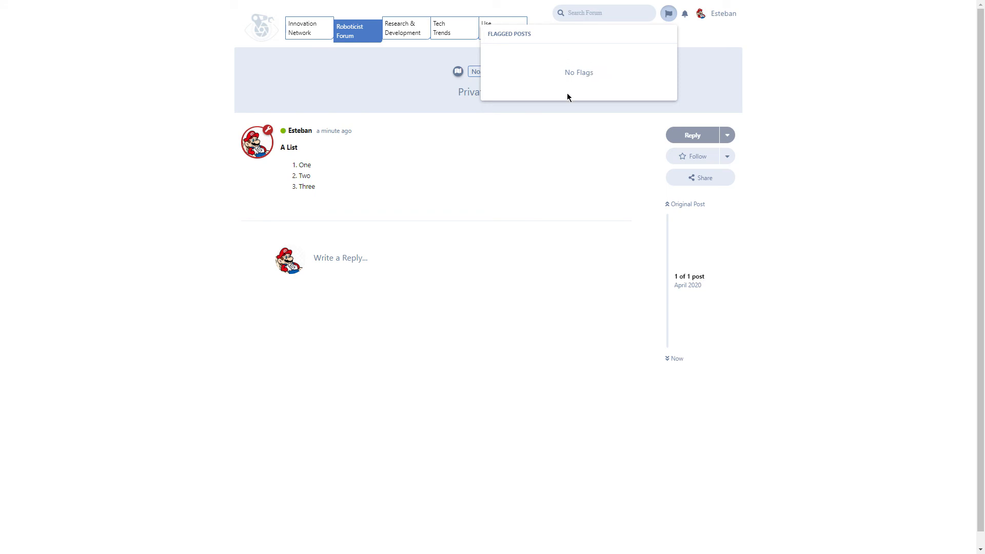
pyautogui.click(668, 16)
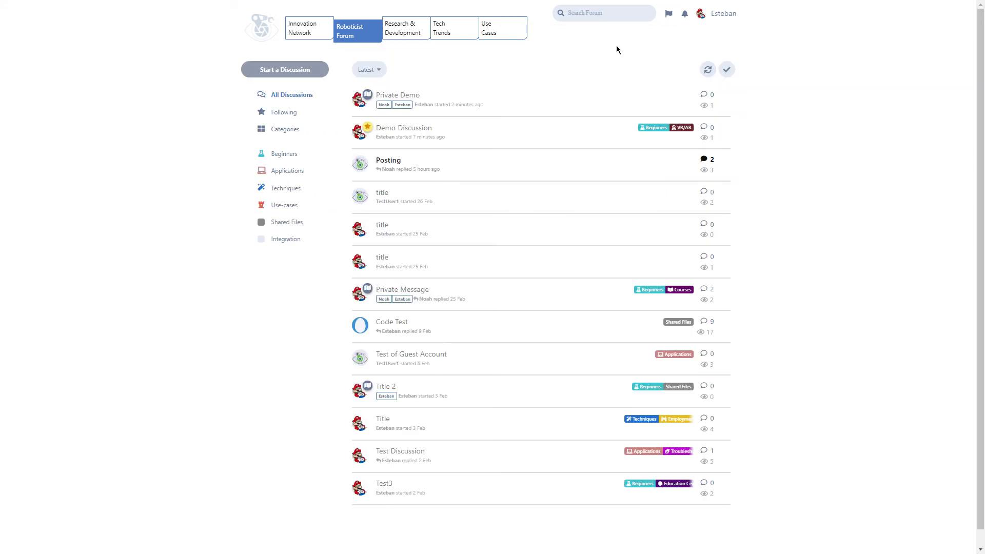
# Search the forum for "Demo" and open the Demo Discussion from the results
pyautogui.click(595, 11)
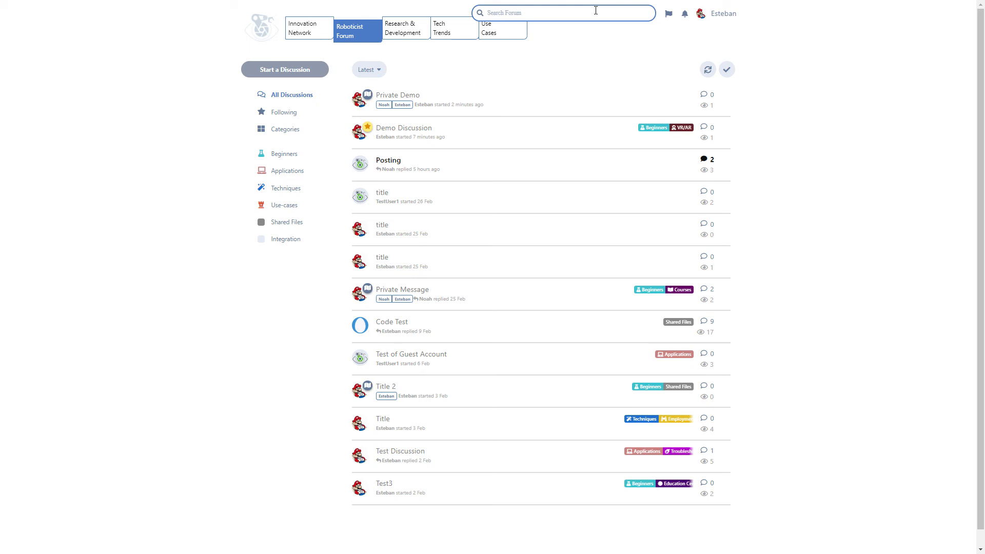
pyautogui.write('Demo')
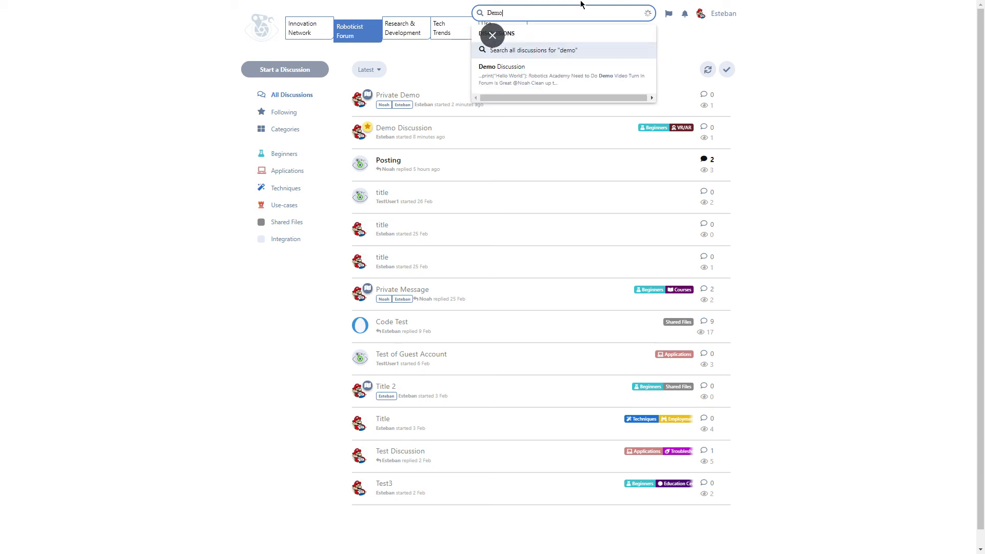
pyautogui.press('Return')
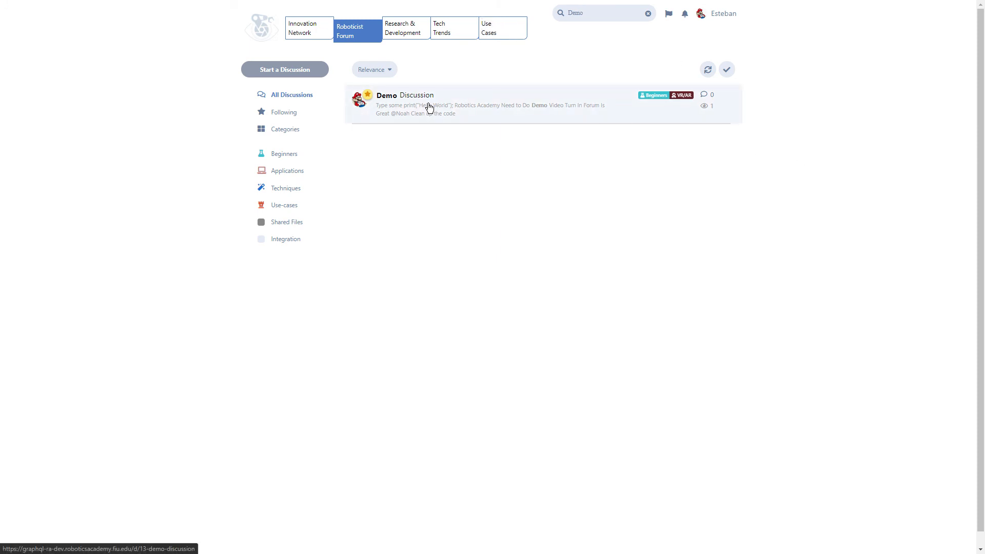
pyautogui.click(485, 109)
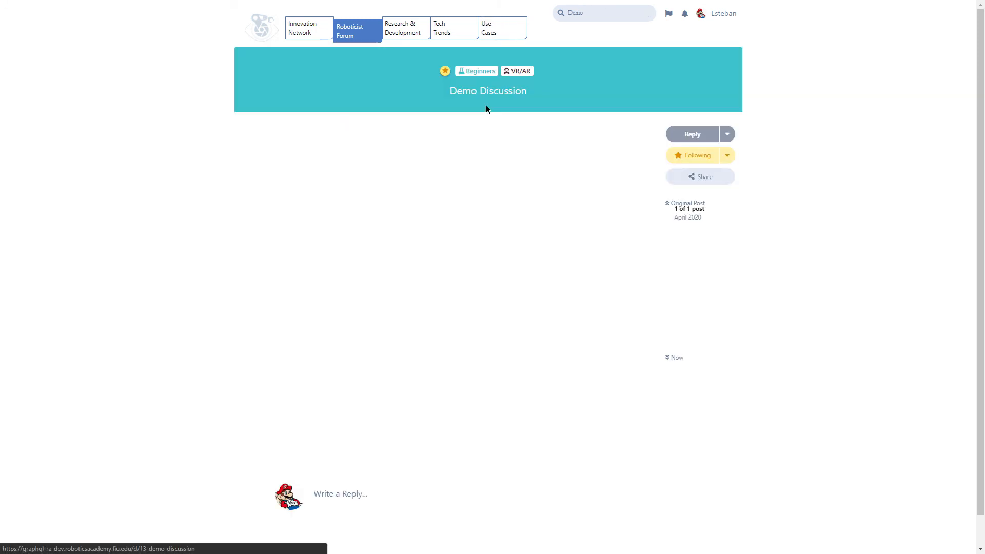
# Search the forum for another user's name in place of the previous search term
pyautogui.click(597, 16)
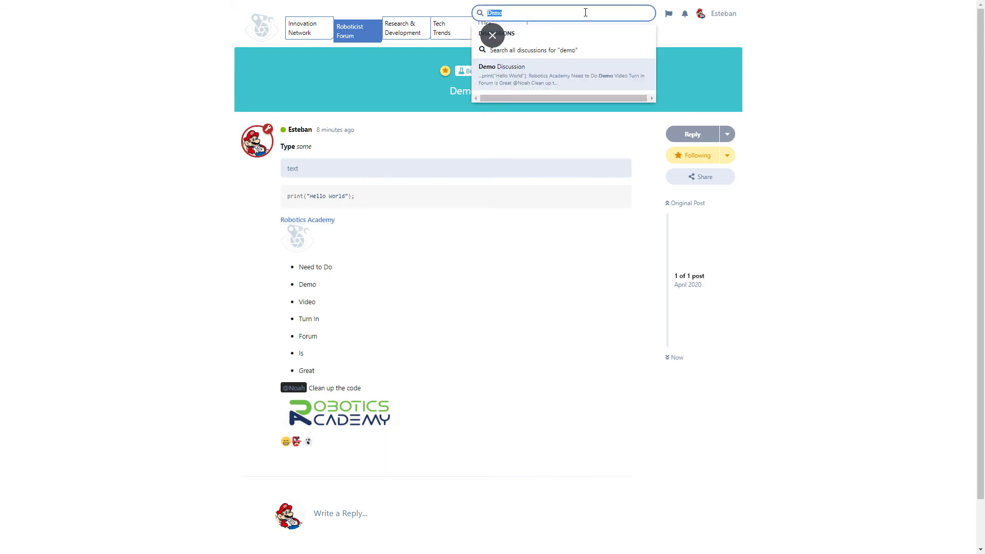
pyautogui.write('Noah')
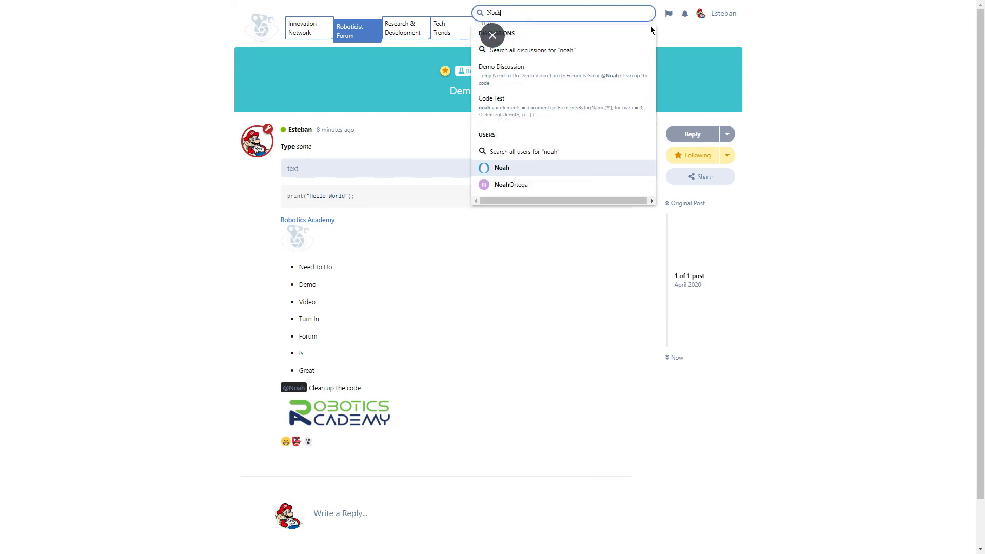
# List all users matching the search term, view the form for emailing all users without sending, and refresh the user list
pyautogui.click(534, 157)
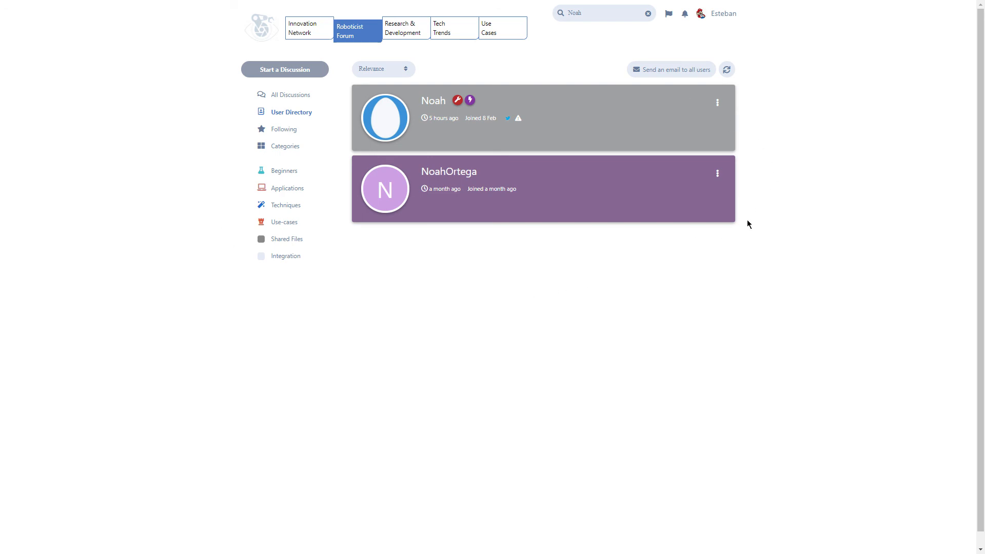
pyautogui.click(663, 73)
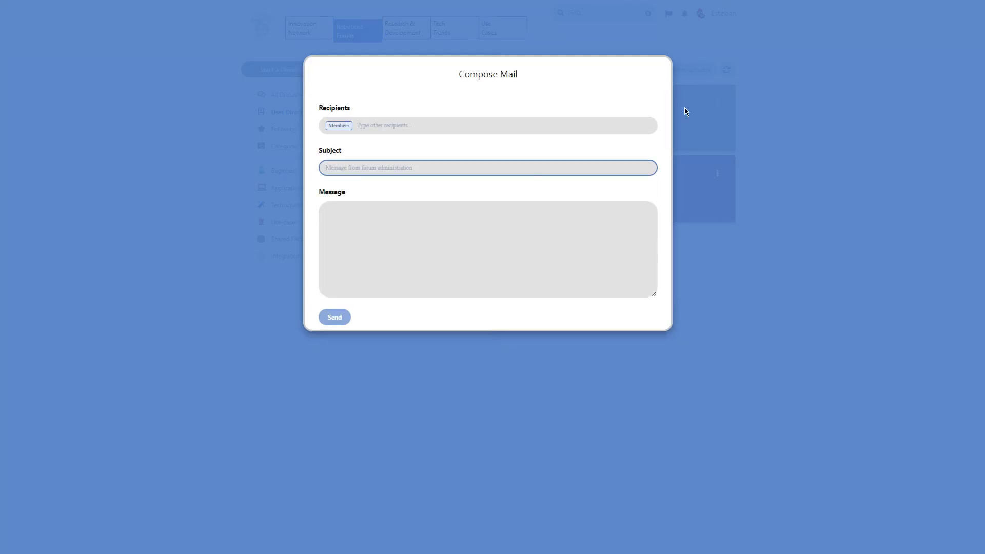
pyautogui.click(708, 140)
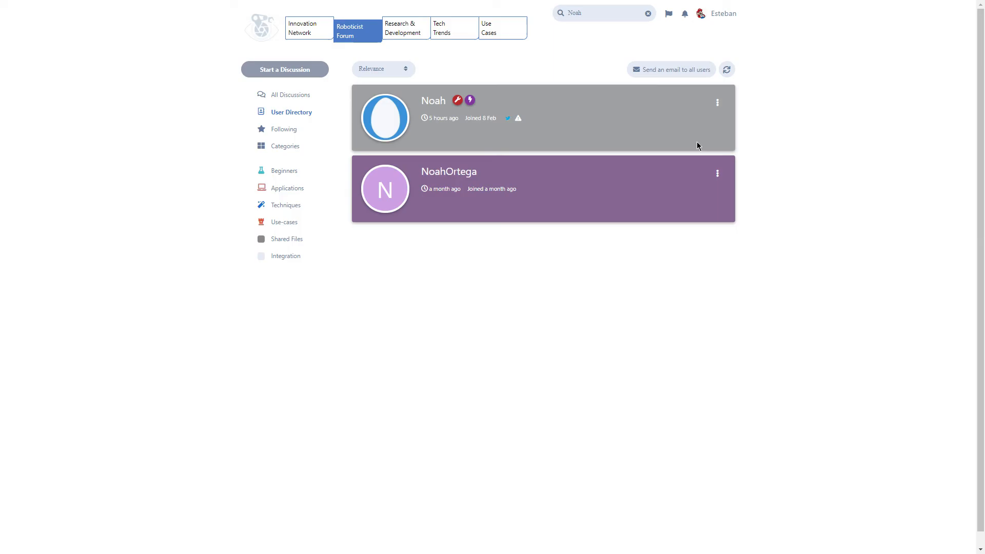
pyautogui.click(729, 74)
# Show all discussions matching the search term and clear the forum search
pyautogui.click(277, 97)
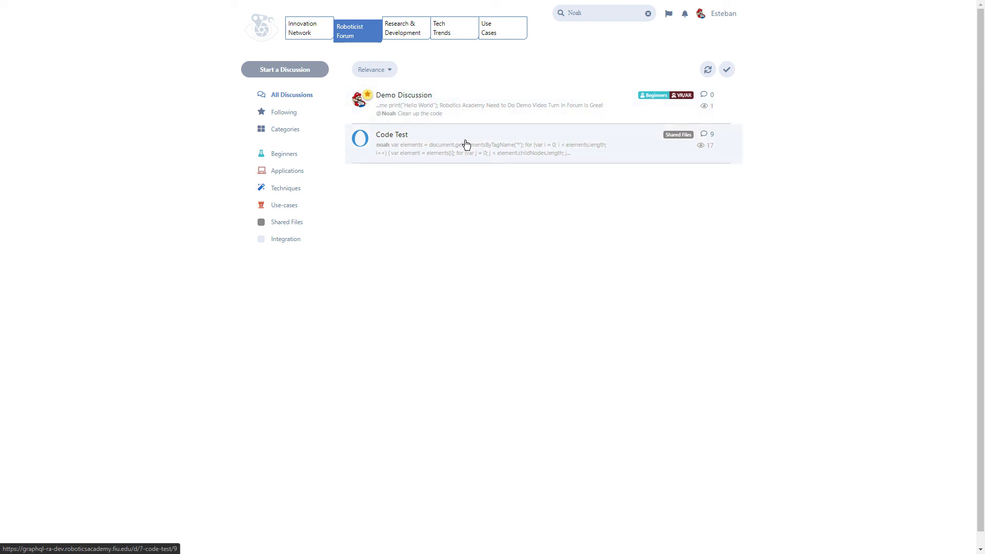
pyautogui.click(590, 13)
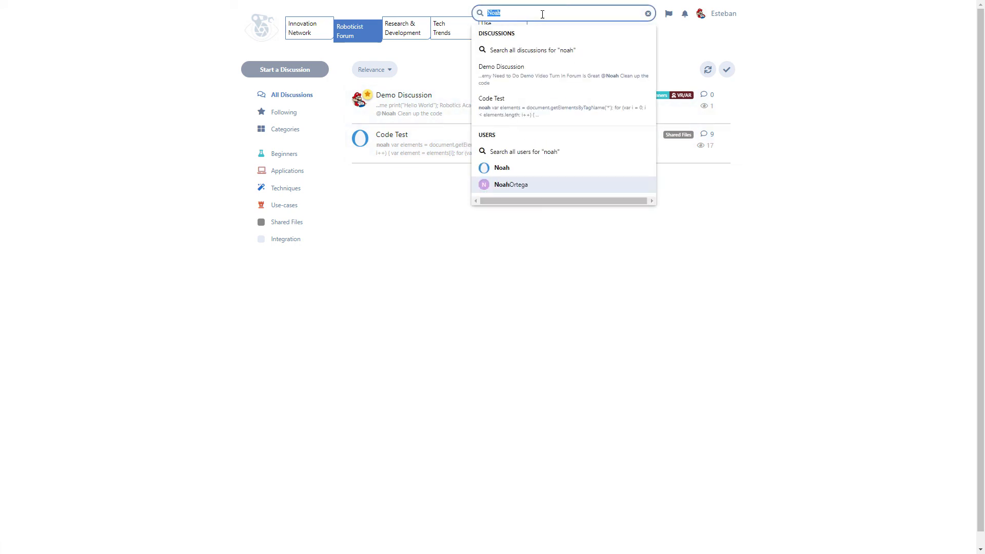
pyautogui.click(648, 13)
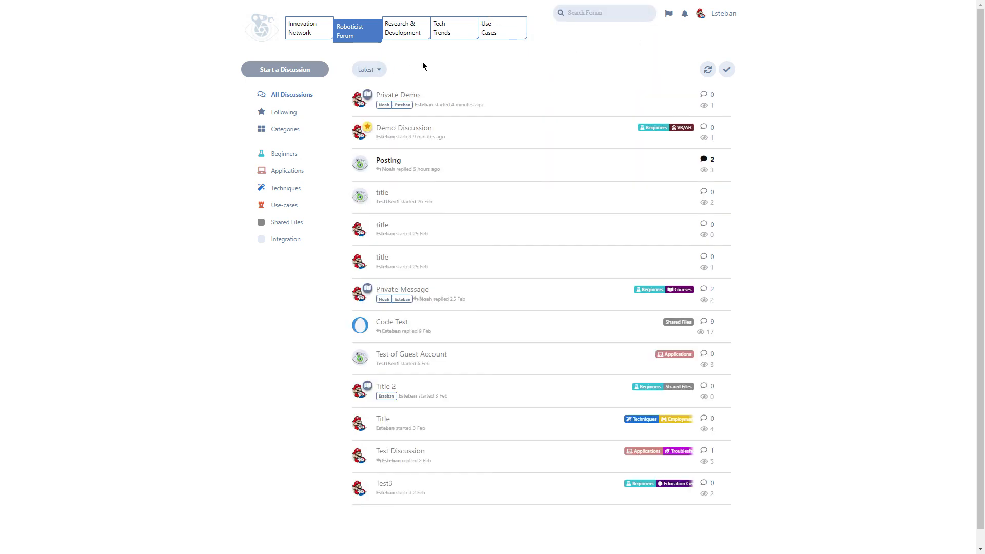
# Sort all discussions by Oldest and open Test Discussion
pyautogui.click(378, 70)
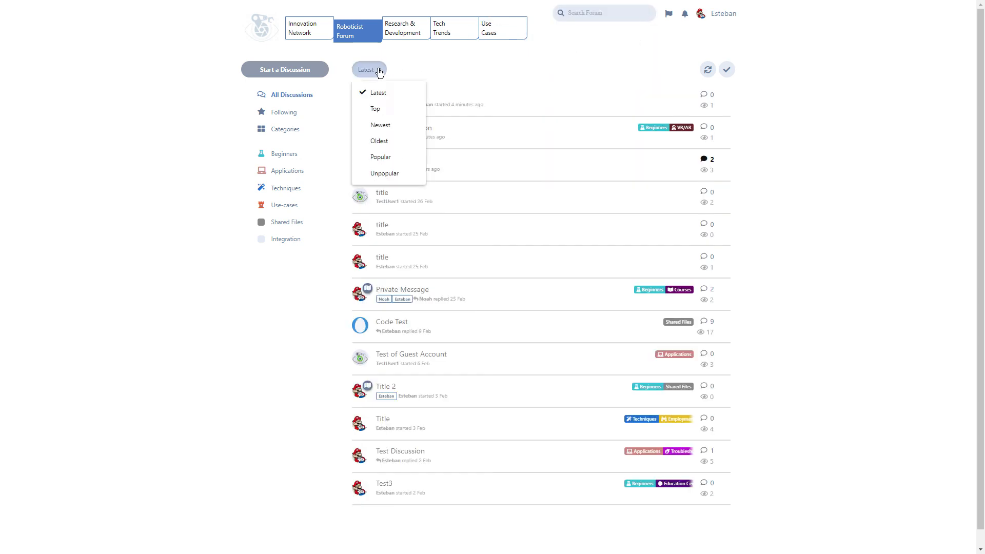
pyautogui.click(393, 141)
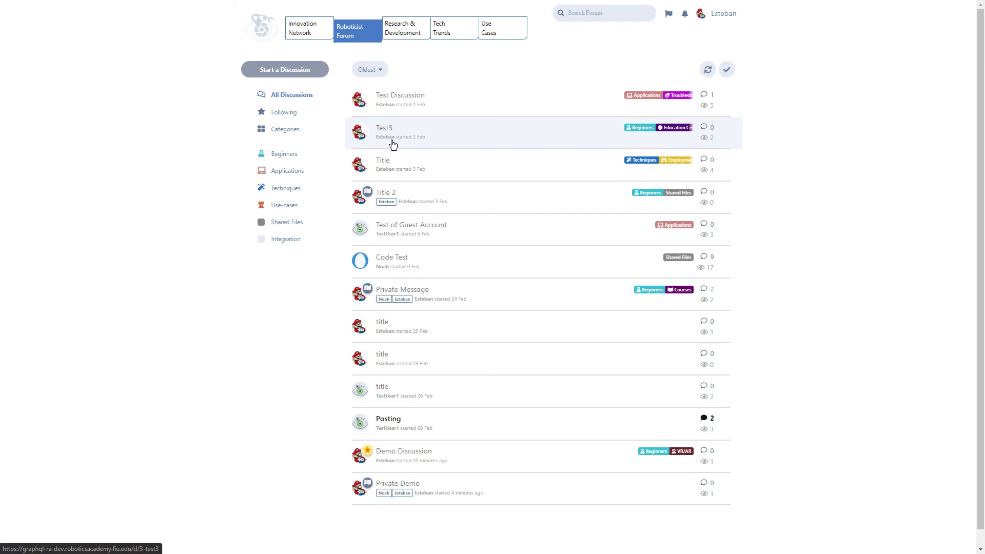
pyautogui.click(458, 114)
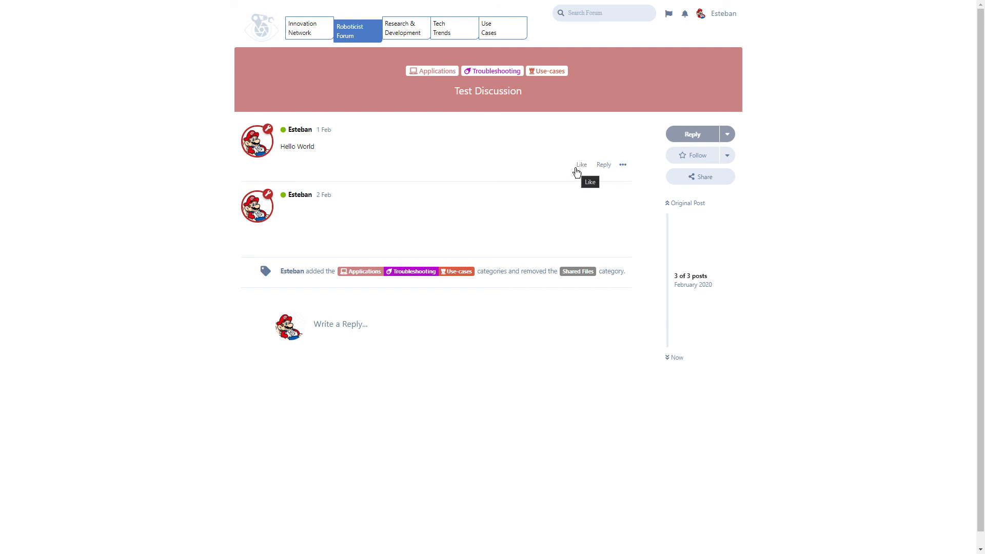
# Like the "Hello World" post, start a reply to it, and minimize the reply draft
pyautogui.click(581, 165)
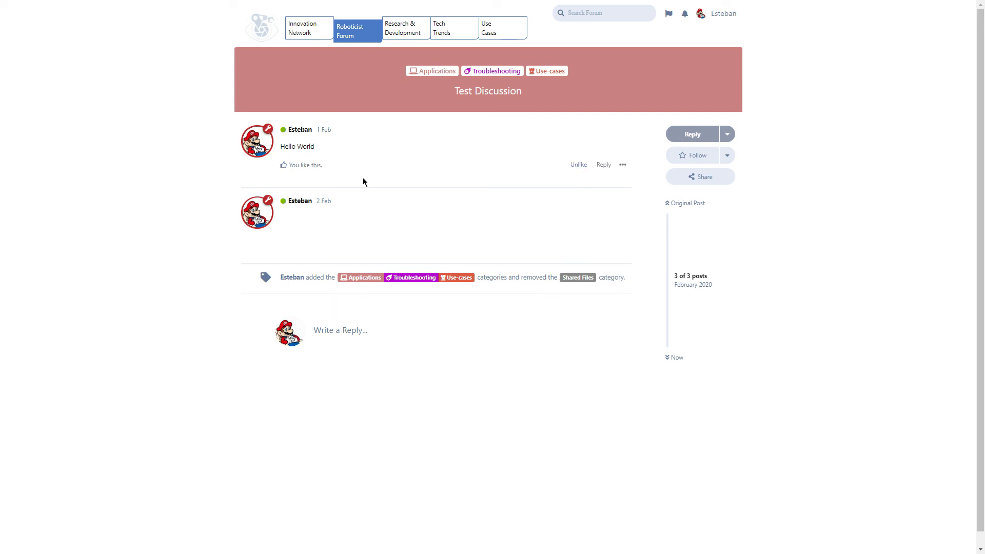
pyautogui.click(605, 166)
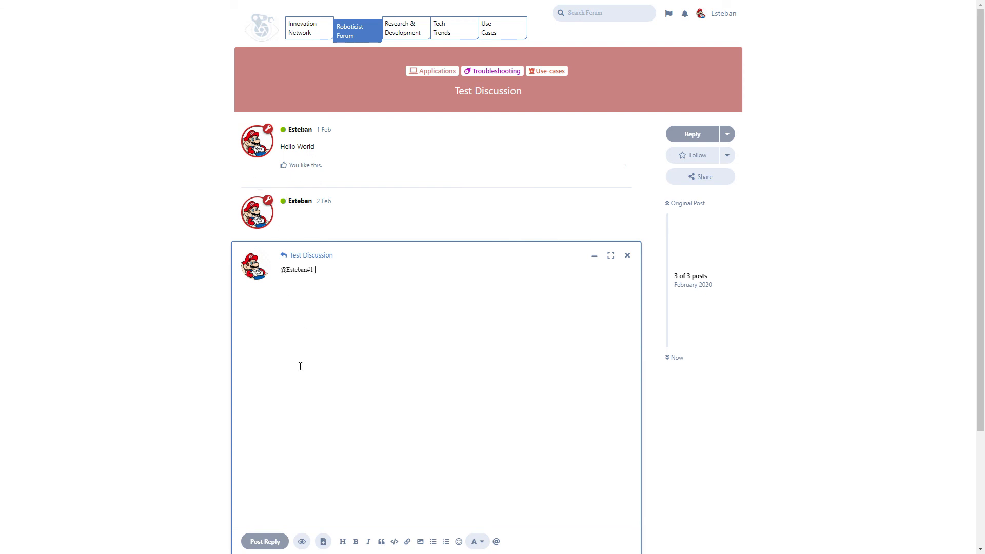
pyautogui.moveTo(332, 273); pyautogui.dragTo(274, 267)
pyautogui.click(593, 257)
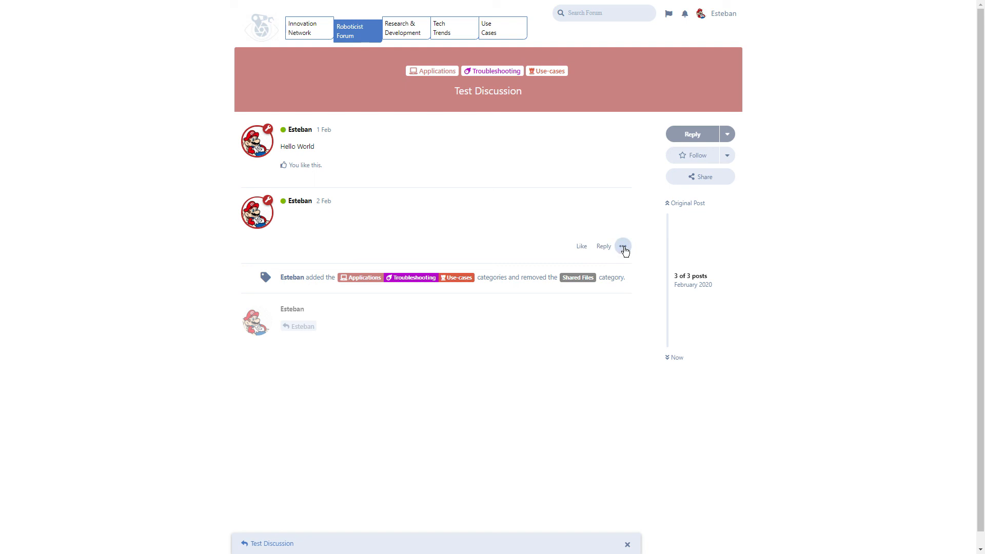
# Open the second post of Test Discussion for editing, select its image links, and close the editor without saving
pyautogui.click(622, 247)
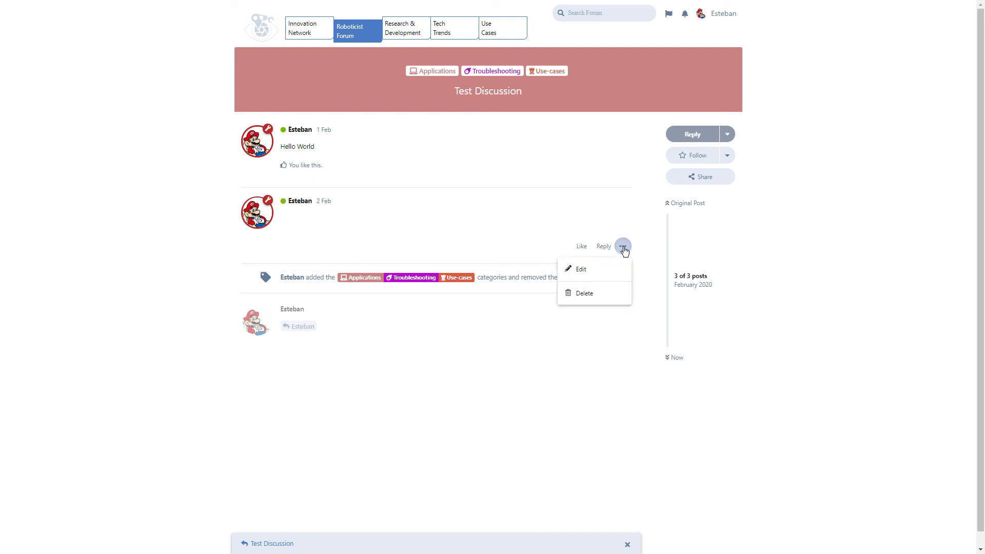
pyautogui.click(603, 270)
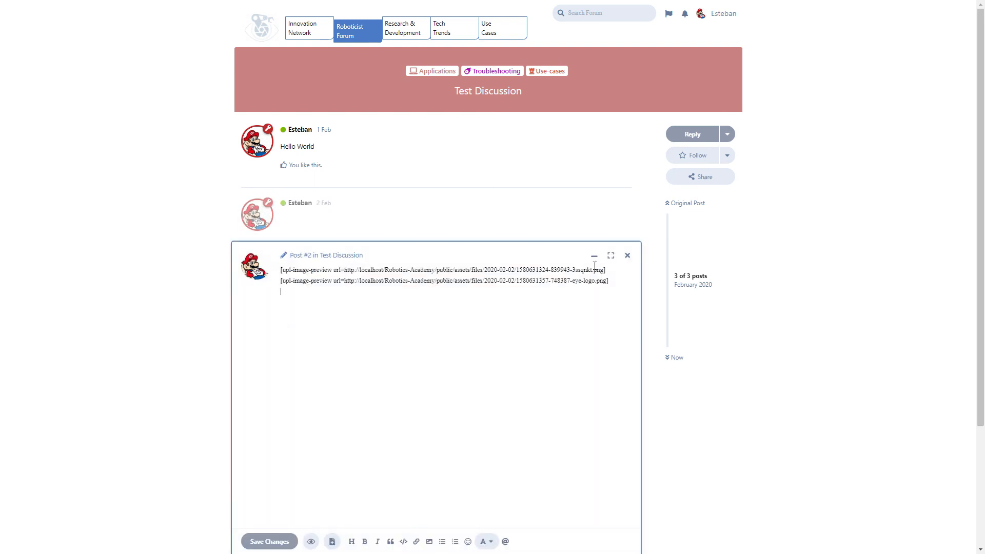
pyautogui.click(519, 302)
pyautogui.moveTo(480, 307); pyautogui.dragTo(282, 229)
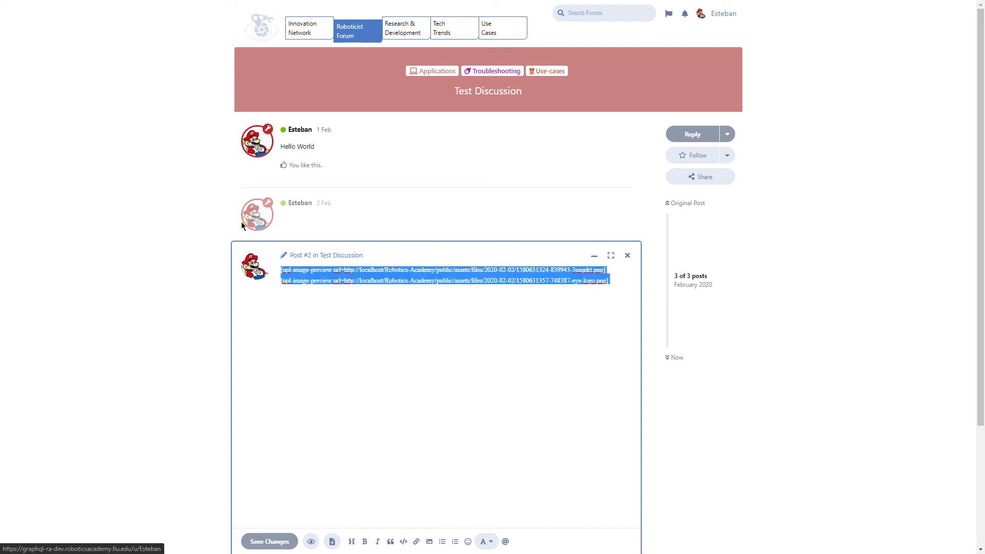
pyautogui.click(595, 257)
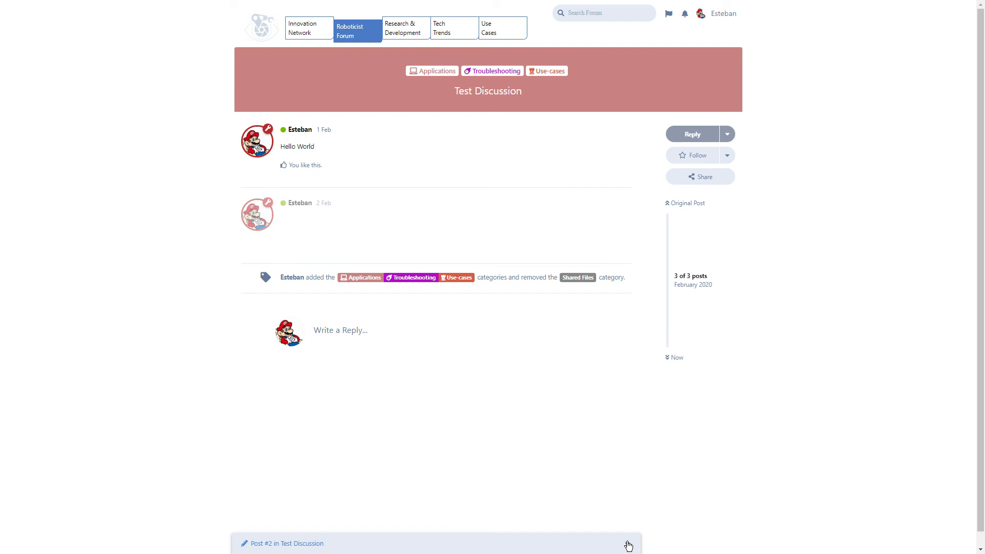
pyautogui.click(613, 546)
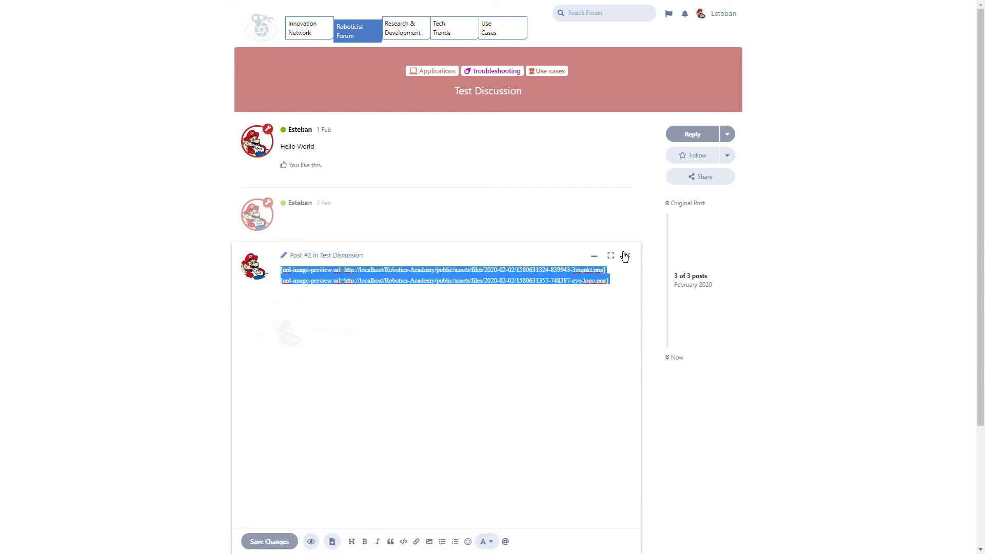
pyautogui.click(626, 255)
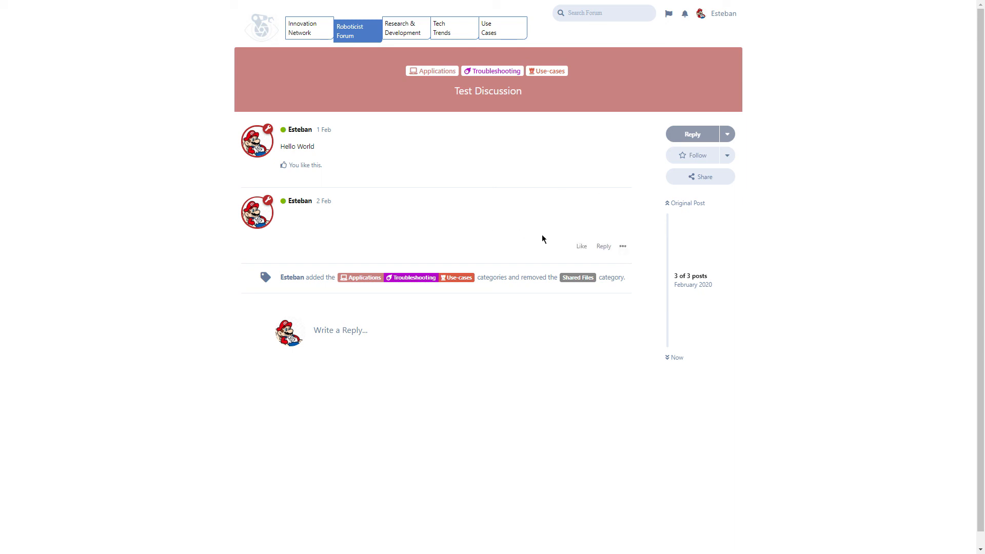
# View the account options and return to the Roboticist Forum's list of all discussions
pyautogui.click(701, 16)
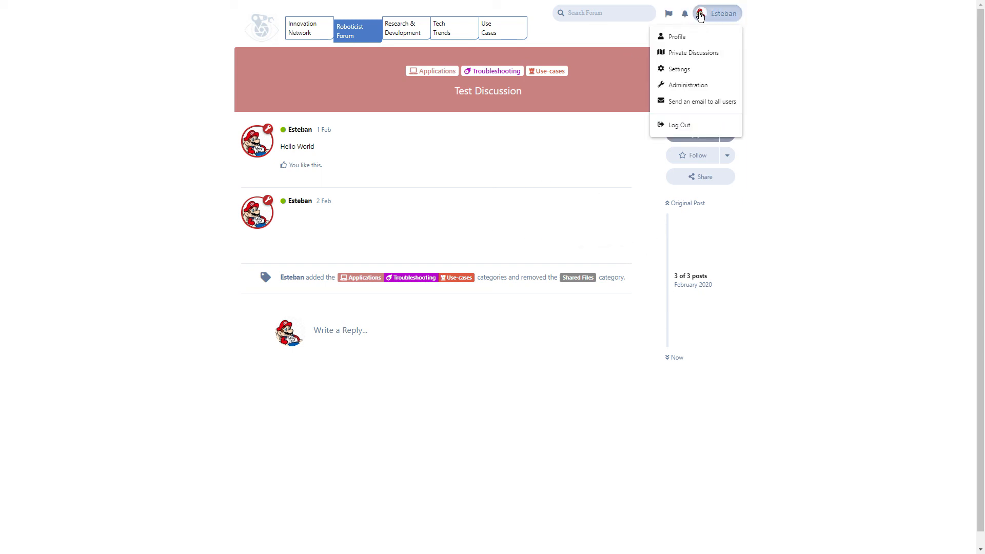
pyautogui.click(701, 15)
pyautogui.click(340, 33)
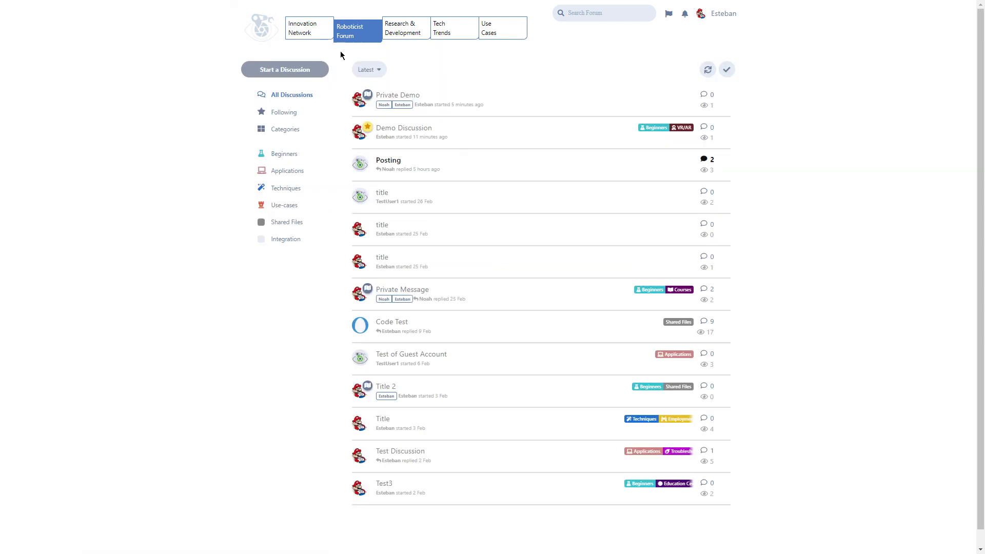